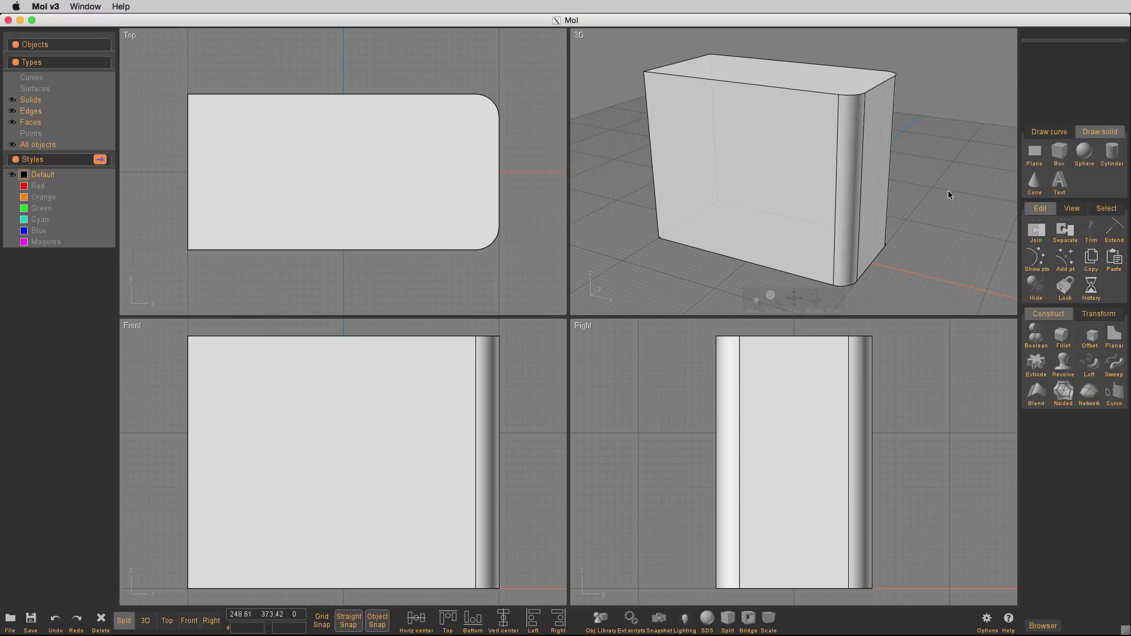
Step: Draw an open four-point polyline in the Front view, outlining a tapered notch across the block's rounded end
{"action": "left_click_drag", "start_coordinate": [913, 171], "coordinate": [945, 176]}
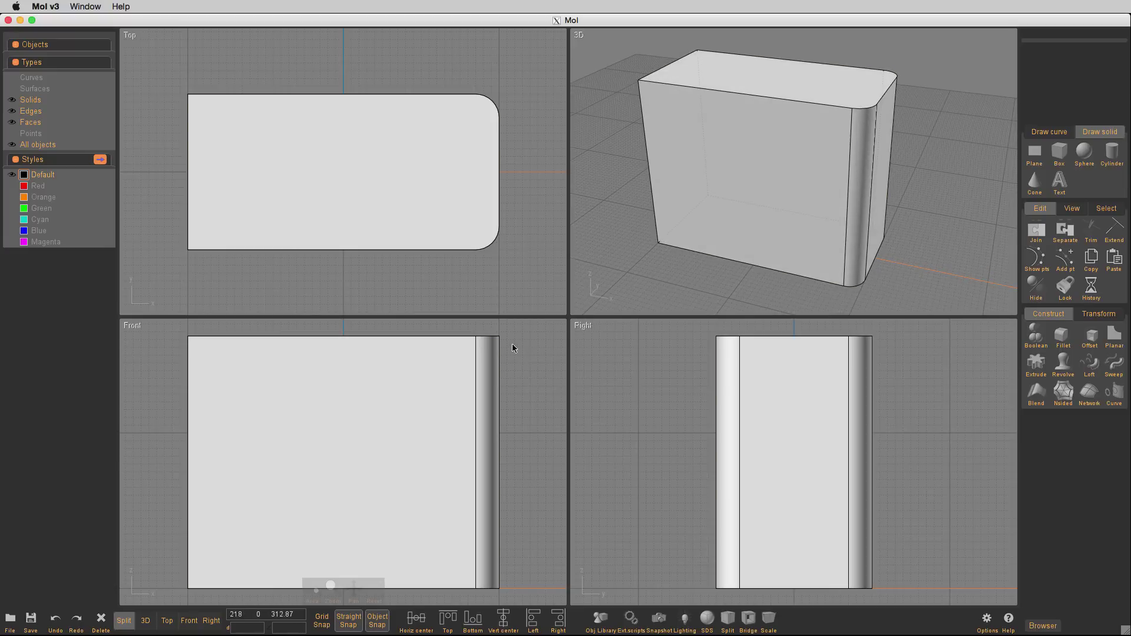
{"action": "key", "text": "p"}
{"action": "left_click", "coordinate": [525, 368]}
{"action": "left_click", "coordinate": [452, 383]}
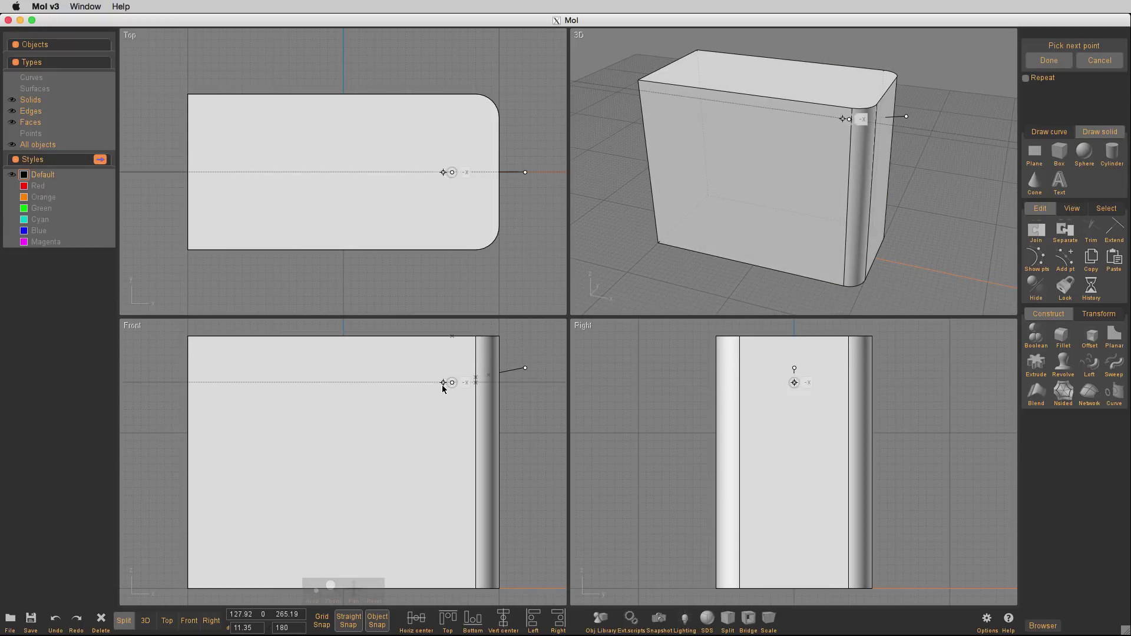
{"action": "left_click", "coordinate": [452, 501]}
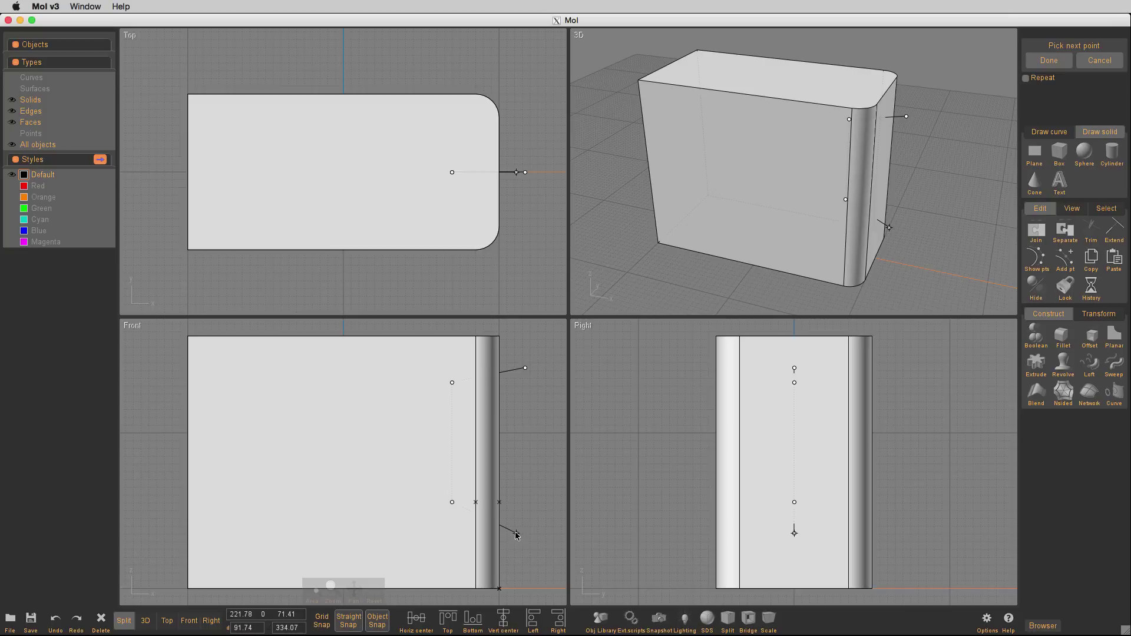
{"action": "left_click", "coordinate": [516, 534]}
{"action": "right_click", "coordinate": [530, 497]}
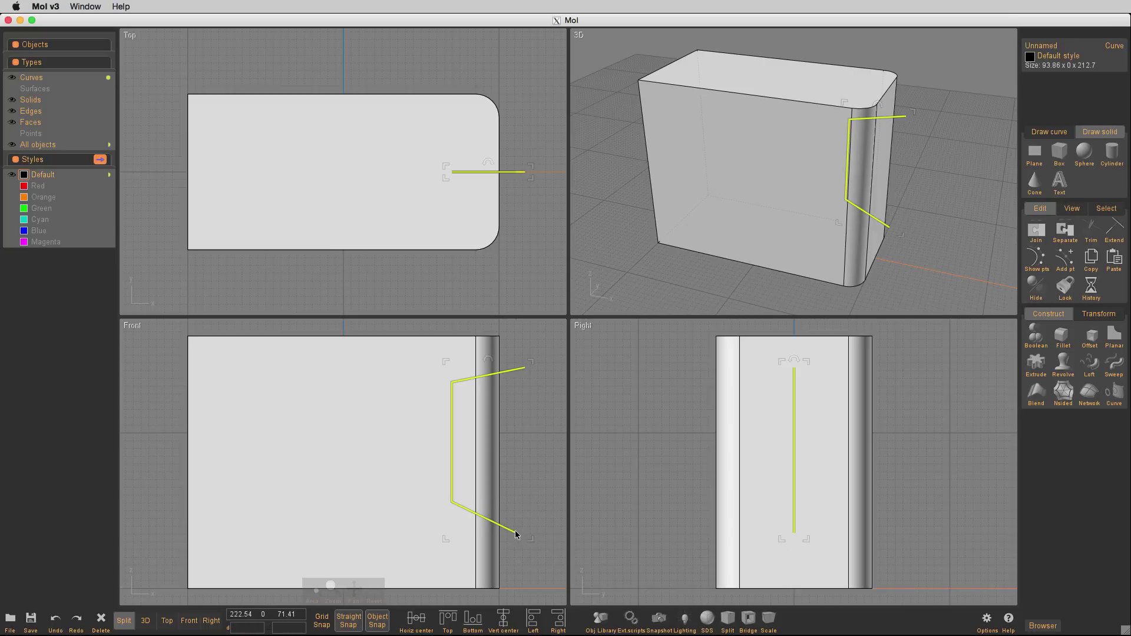
Step: Fillet the polyline's corners with a circular radius of 30
{"action": "key", "text": "f"}
{"action": "right_click", "coordinate": [518, 469]}
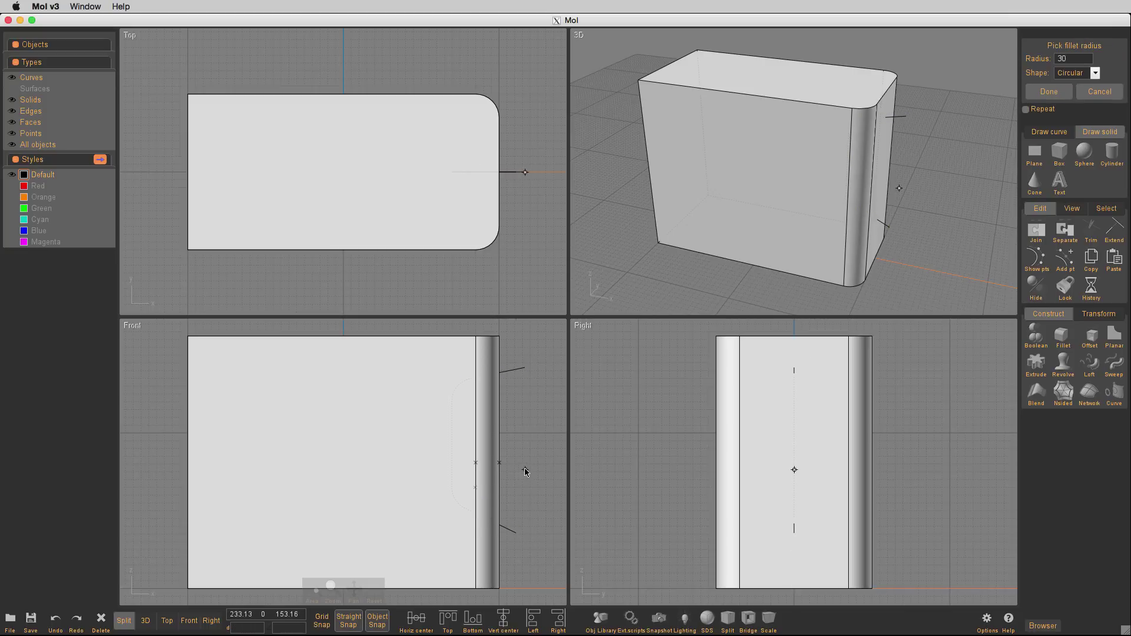
{"action": "right_click", "coordinate": [527, 467]}
Step: Split the block with the filleted curve using a Boolean difference
{"action": "left_click", "coordinate": [854, 224]}
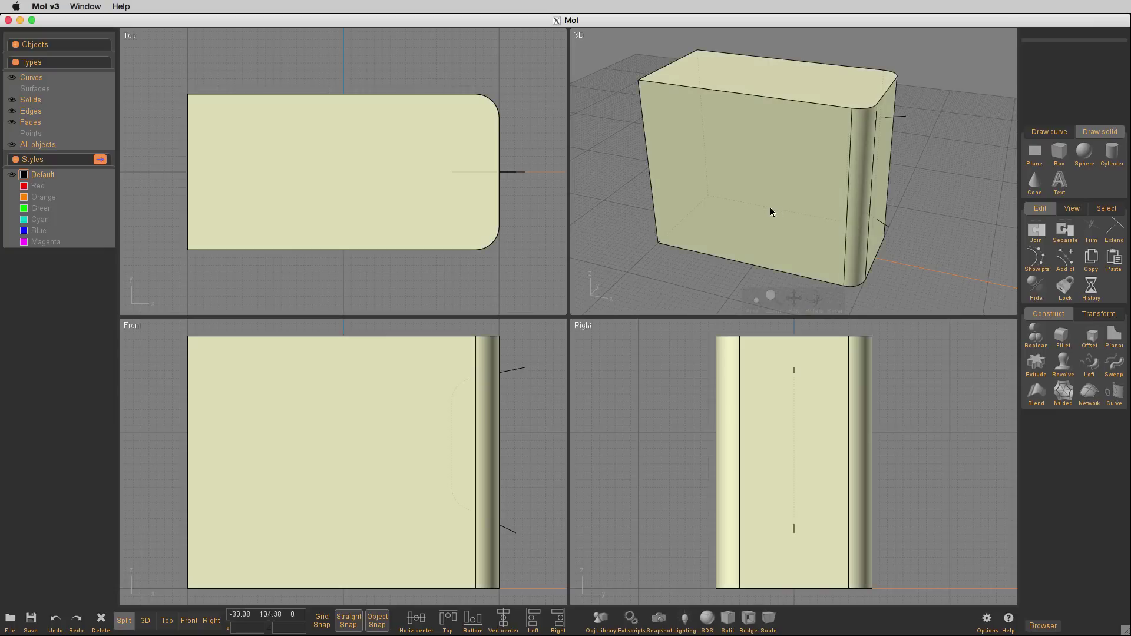
{"action": "left_click", "coordinate": [788, 240]}
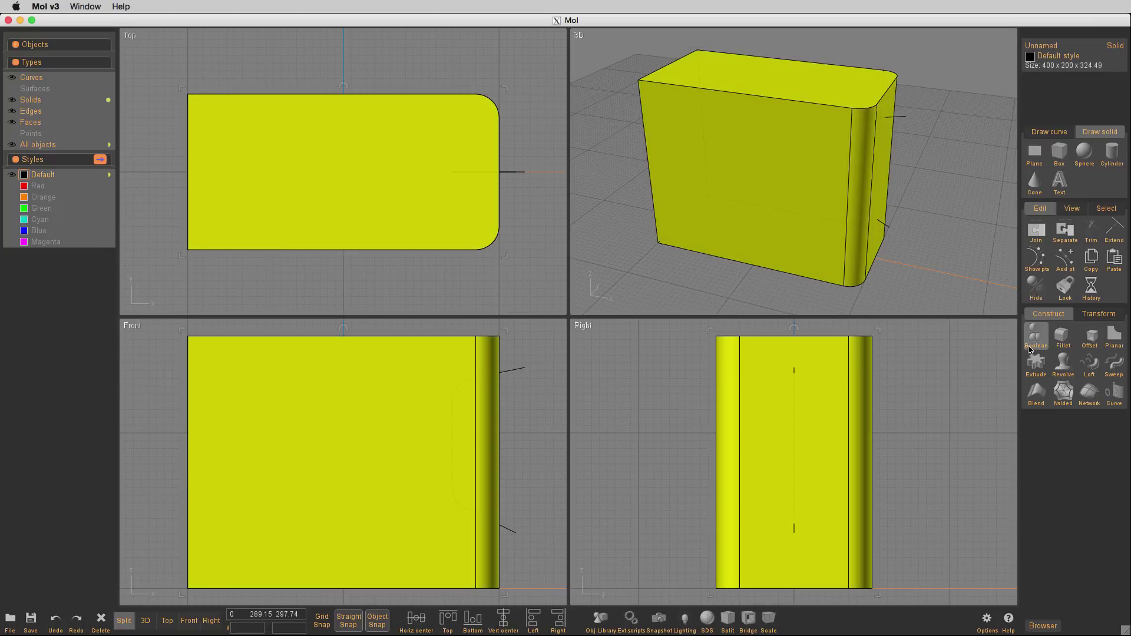
{"action": "left_click", "coordinate": [1033, 346]}
{"action": "left_click", "coordinate": [1033, 348]}
{"action": "left_click", "coordinate": [903, 117]}
{"action": "right_click", "coordinate": [975, 162]}
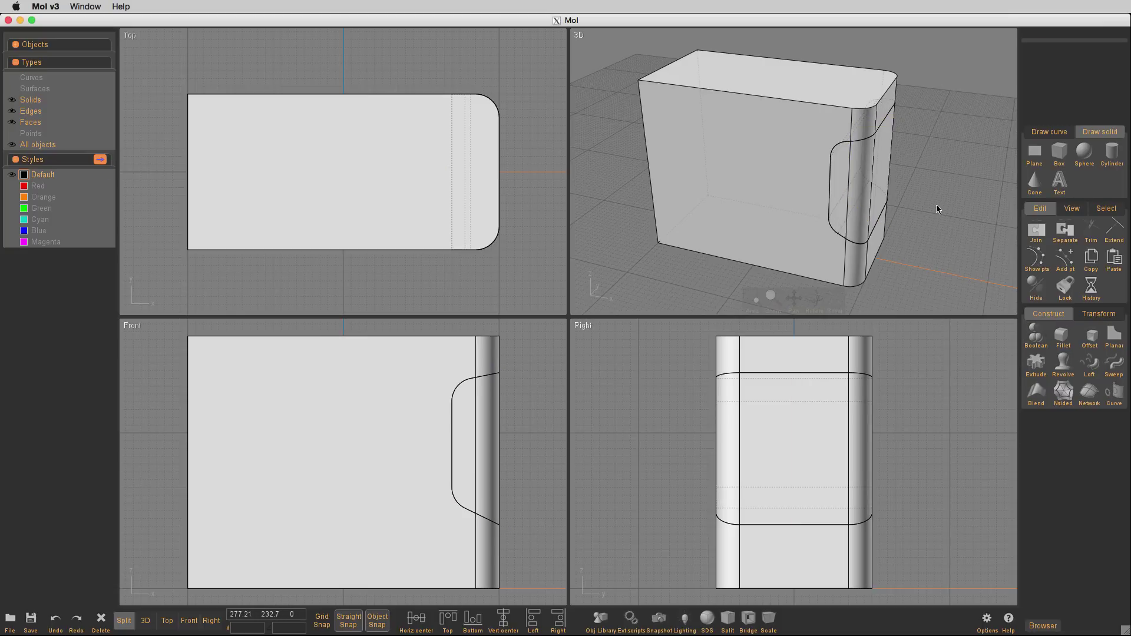
Step: Isolate the piece cut from the block's rounded end in the full-size 3D view
{"action": "key", "text": "space"}
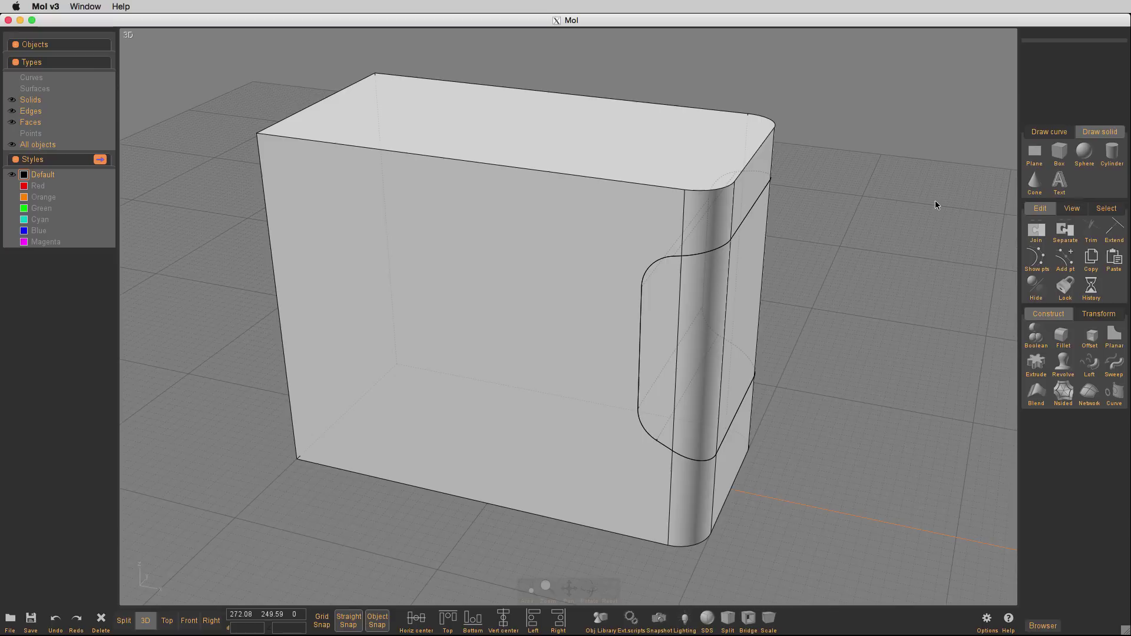
{"action": "left_click", "coordinate": [742, 329]}
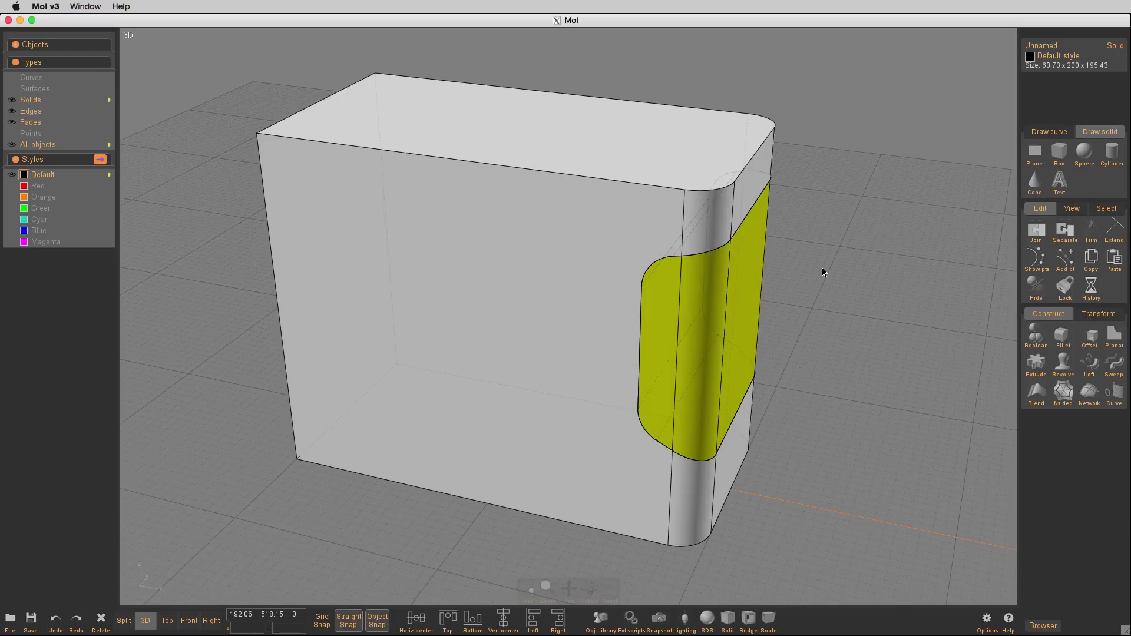
{"action": "key", "text": "i"}
{"action": "mouse_move", "coordinate": [844, 285]}
{"action": "right_mouse_down"}
{"action": "mouse_move", "coordinate": [952, 267]}
{"action": "mouse_move", "coordinate": [834, 285]}
{"action": "right_mouse_up"}
{"action": "scroll", "coordinate": [836, 284], "scroll_direction": "up", "scroll_amount": 3}
{"action": "right_click_drag", "start_coordinate": [913, 303], "coordinate": [826, 291]}
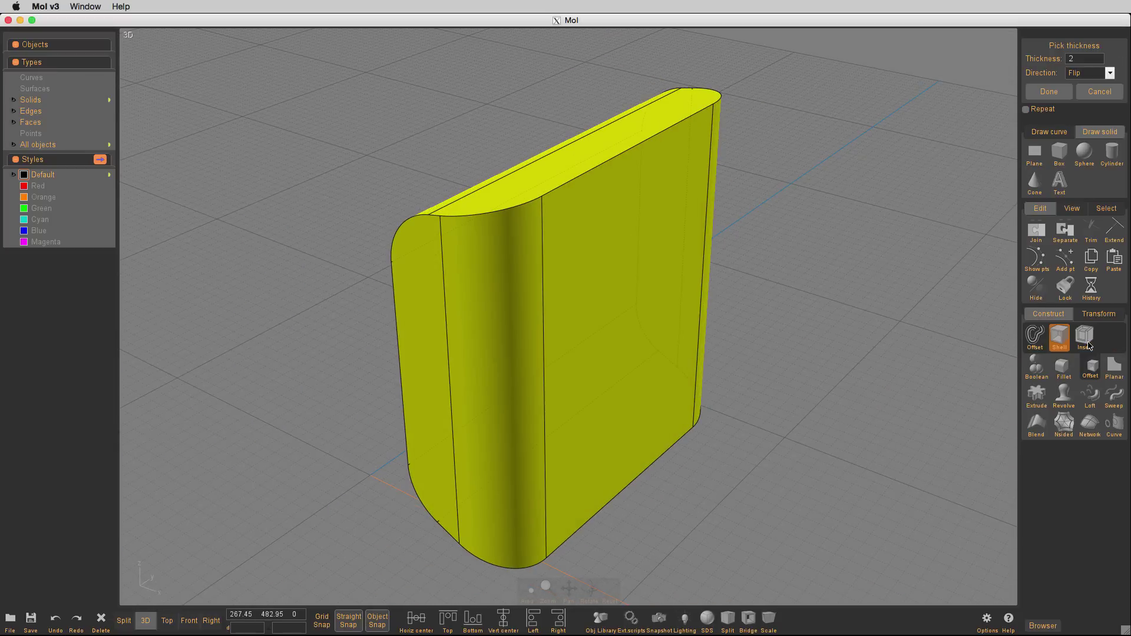
Step: Offset the isolated piece inward by a distance of 2 with Flip enabled
{"action": "left_click", "coordinate": [1089, 345]}
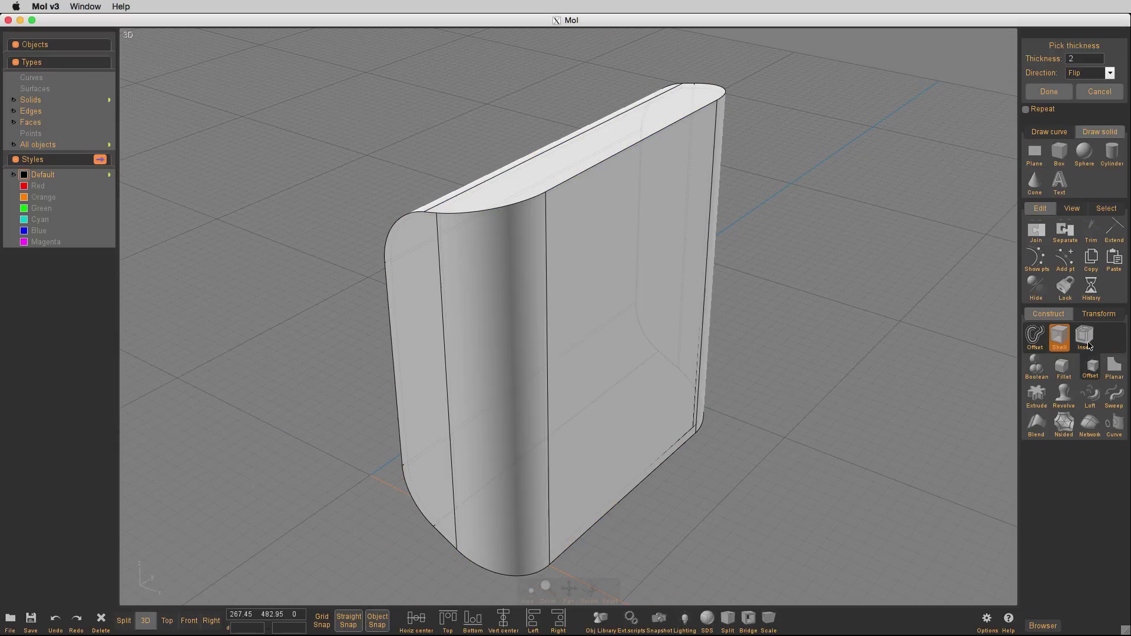
{"action": "left_click", "coordinate": [1033, 334]}
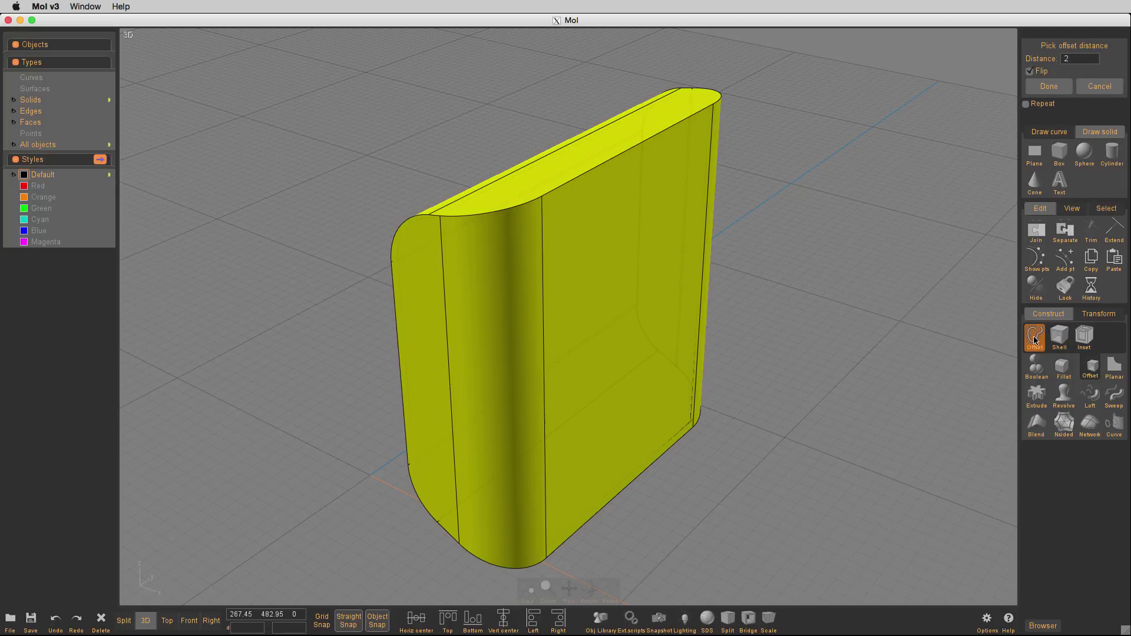
{"action": "left_click", "coordinate": [1077, 63]}
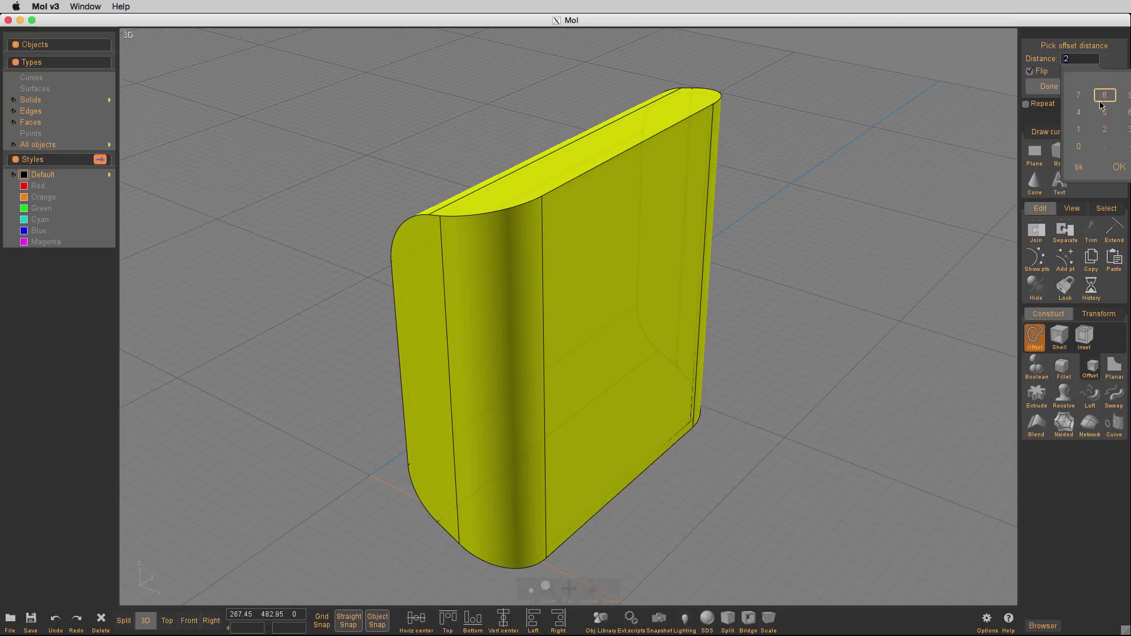
{"action": "left_click", "coordinate": [1118, 168]}
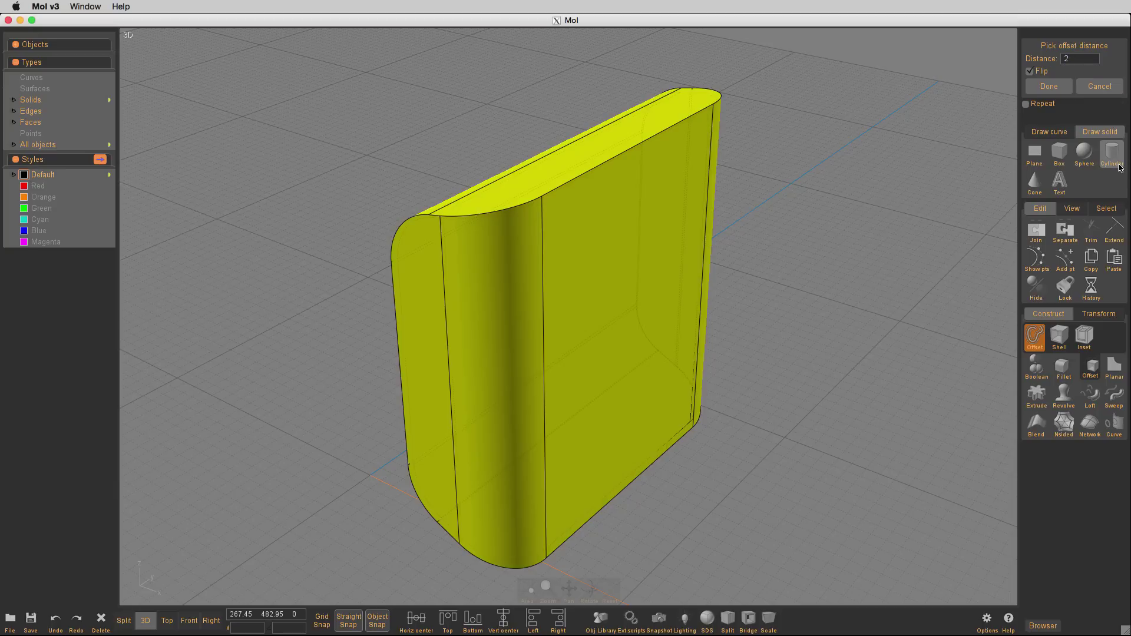
{"action": "left_click", "coordinate": [1031, 72]}
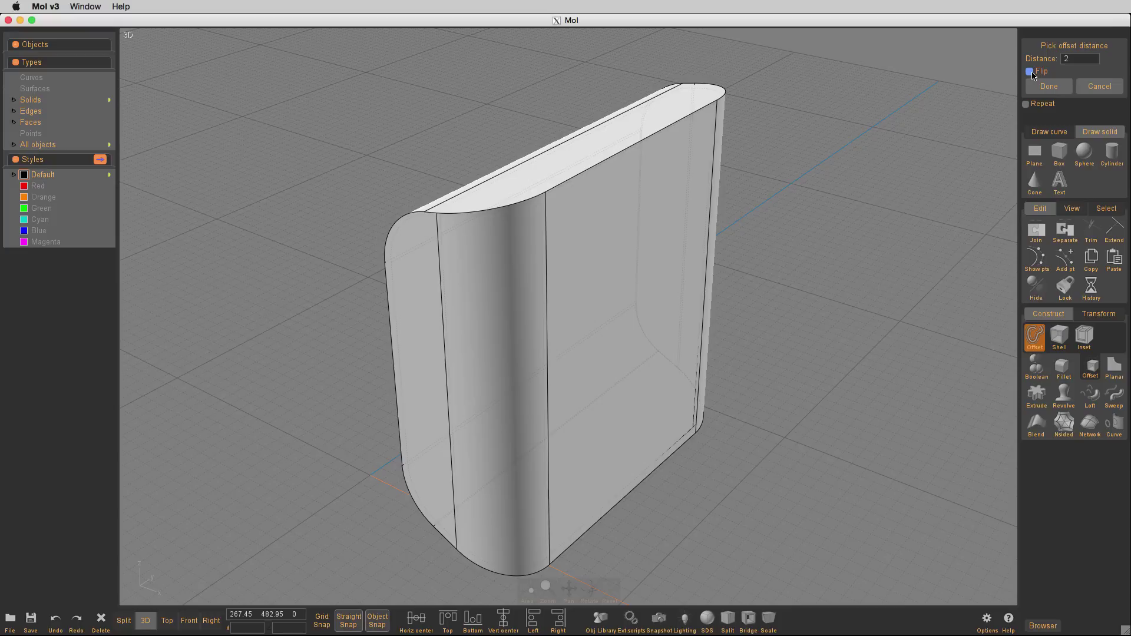
{"action": "left_click", "coordinate": [1032, 75]}
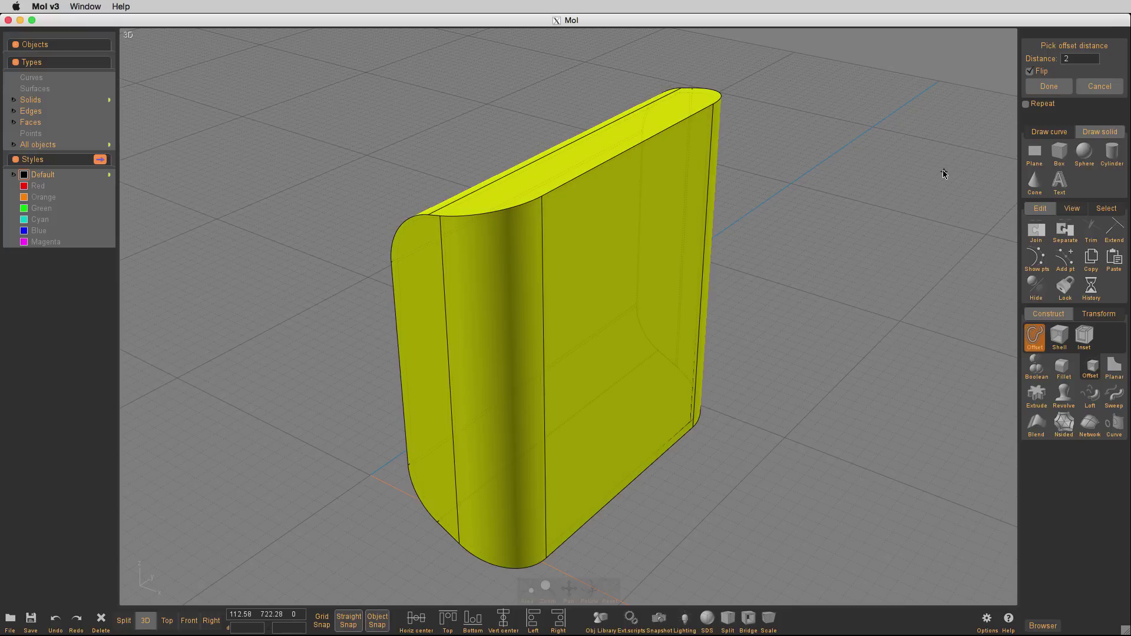
{"action": "left_click", "coordinate": [1048, 86]}
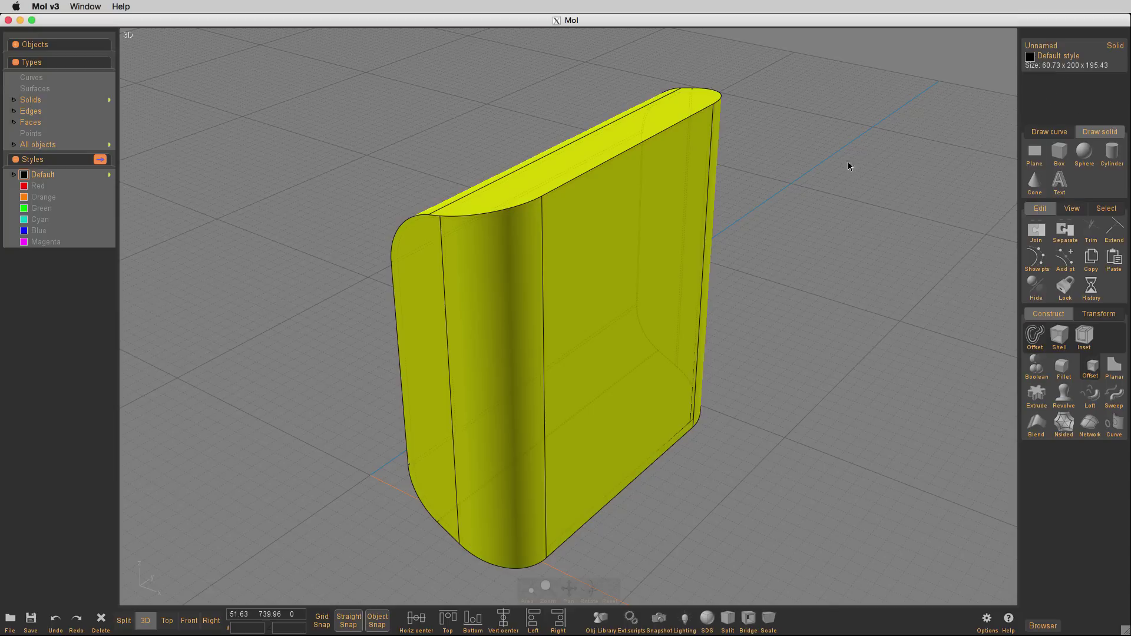
{"action": "left_click", "coordinate": [841, 167]}
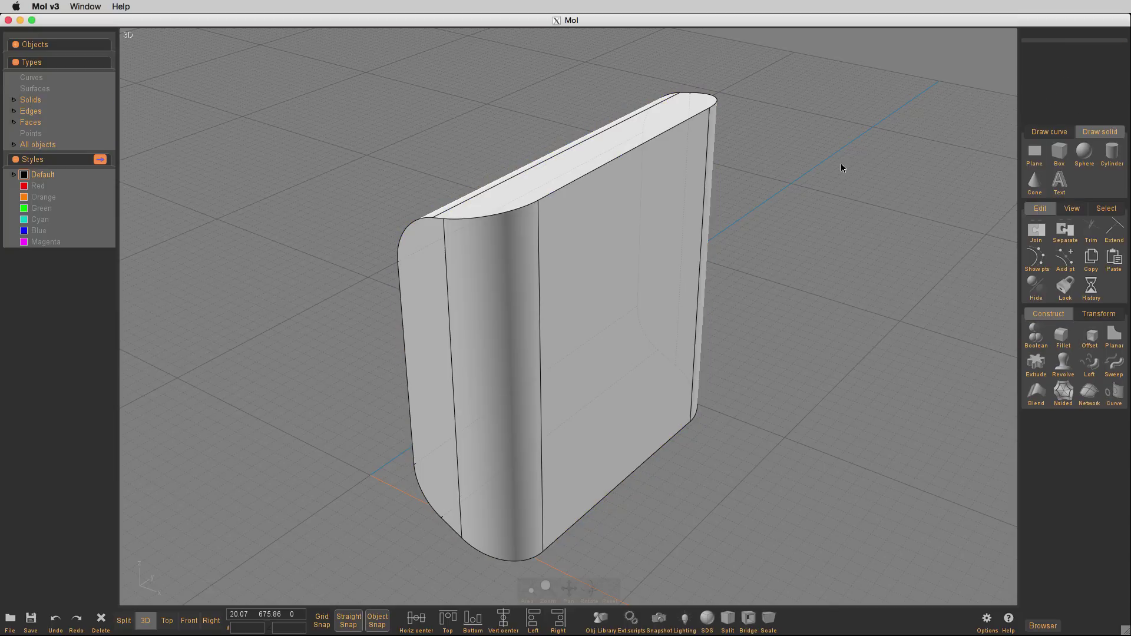
Step: Select the piece's top, back and bottom faces together with the two rounded faces joining them
{"action": "right_click_drag", "start_coordinate": [735, 252], "coordinate": [730, 211]}
{"action": "left_click", "coordinate": [635, 161]}
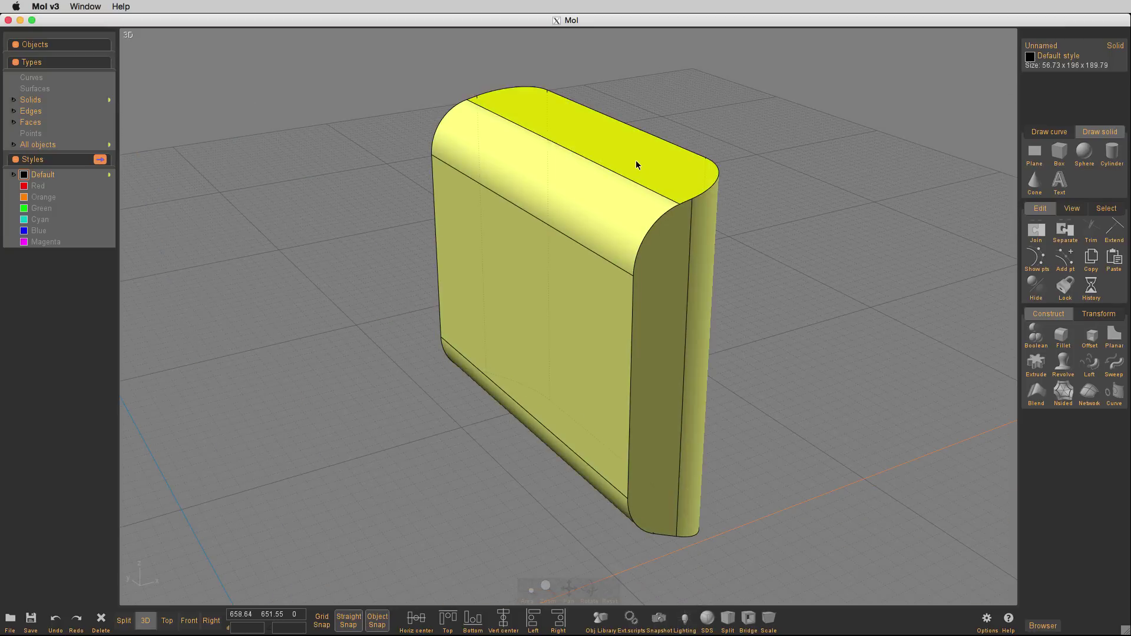
{"action": "left_click", "coordinate": [636, 161]}
{"action": "left_click", "coordinate": [607, 202]}
{"action": "right_click_drag", "start_coordinate": [607, 203], "coordinate": [592, 282]}
{"action": "left_click", "coordinate": [592, 285], "text": "ctrl+shift"}
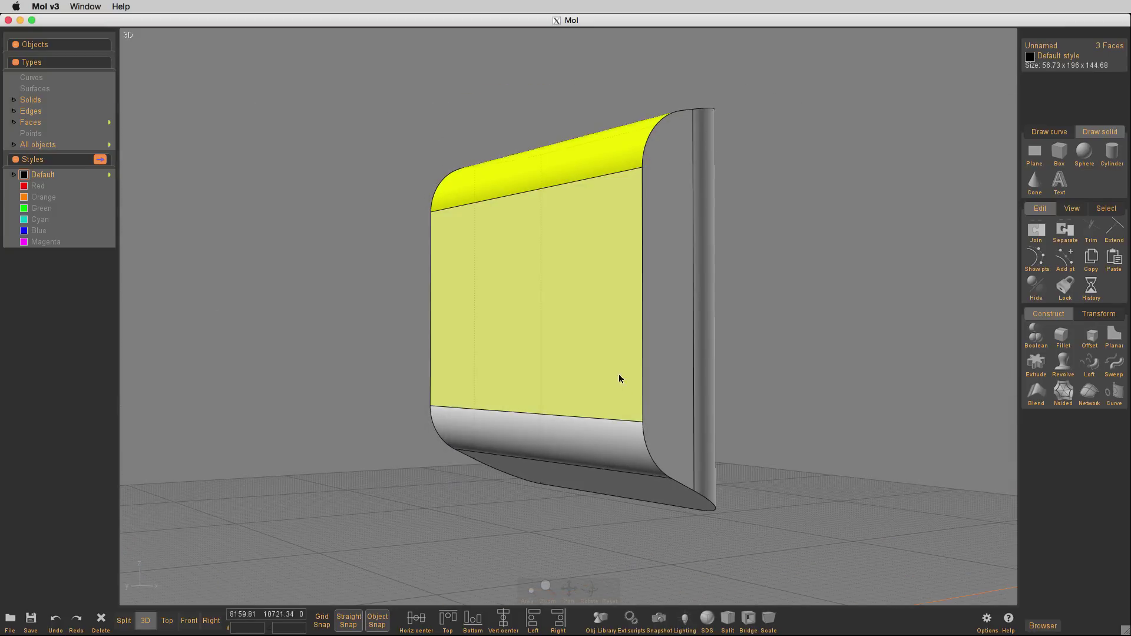
{"action": "left_click", "coordinate": [627, 432], "text": "ctrl+shift"}
{"action": "left_click", "coordinate": [682, 496], "text": "ctrl+shift"}
{"action": "right_click_drag", "start_coordinate": [754, 239], "coordinate": [648, 262]}
Step: Start an outward Inset on the selected faces and set its thickness to 2
{"action": "left_click", "coordinate": [1090, 337]}
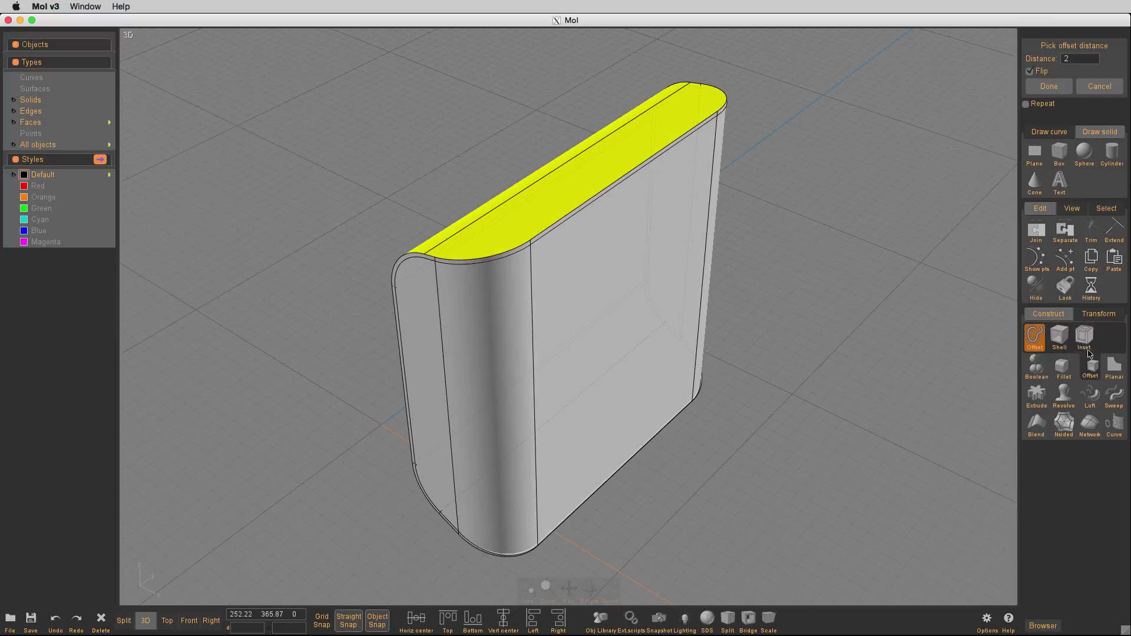
{"action": "left_click", "coordinate": [1084, 334]}
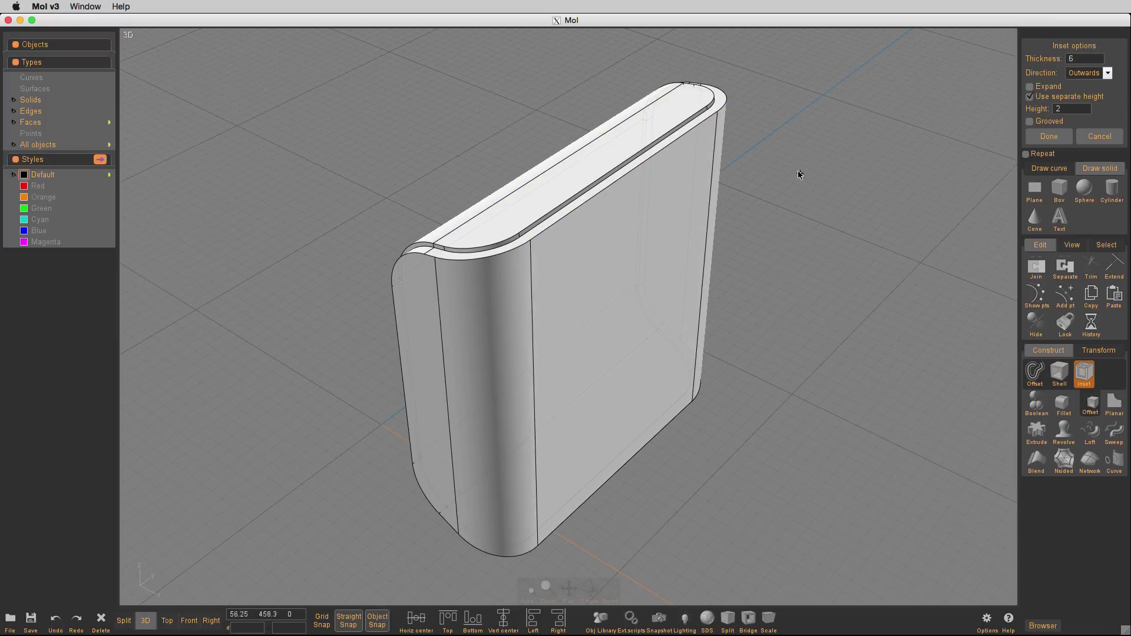
{"action": "right_click_drag", "start_coordinate": [797, 171], "coordinate": [1002, 125]}
{"action": "left_click", "coordinate": [1078, 59]}
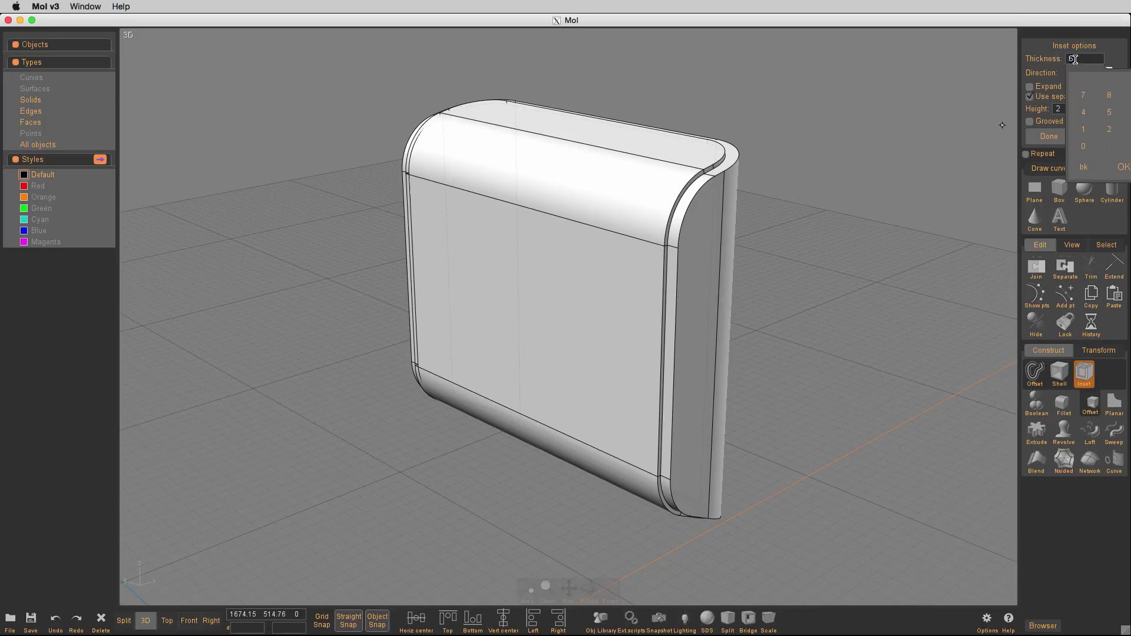
{"action": "left_click", "coordinate": [1109, 129]}
{"action": "left_click", "coordinate": [1122, 166]}
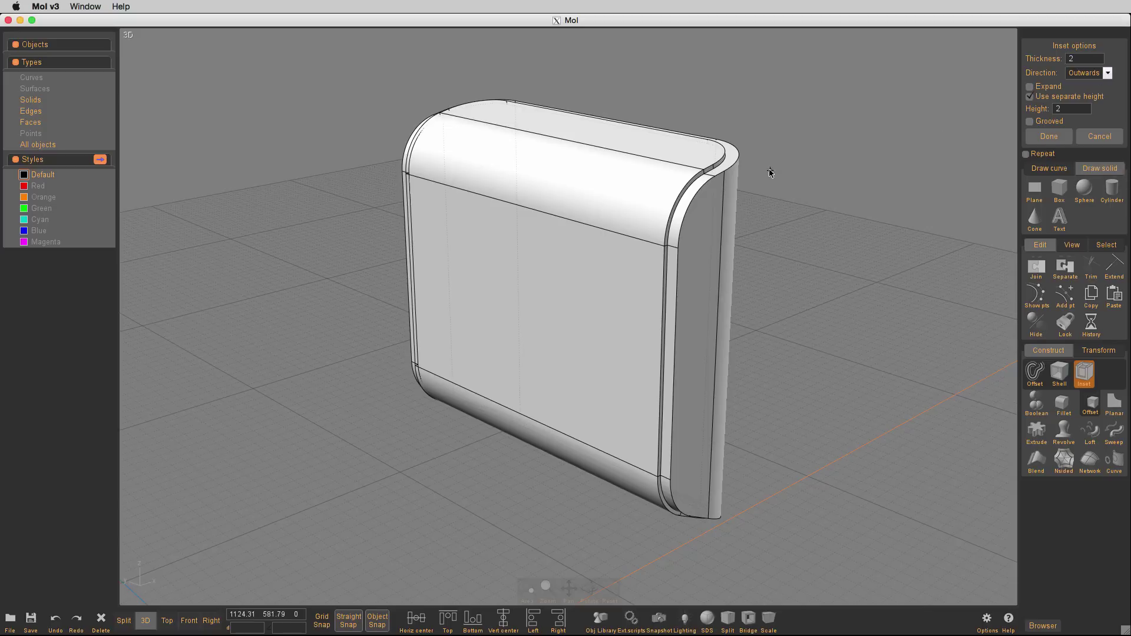
{"action": "right_click_drag", "start_coordinate": [810, 164], "coordinate": [750, 188]}
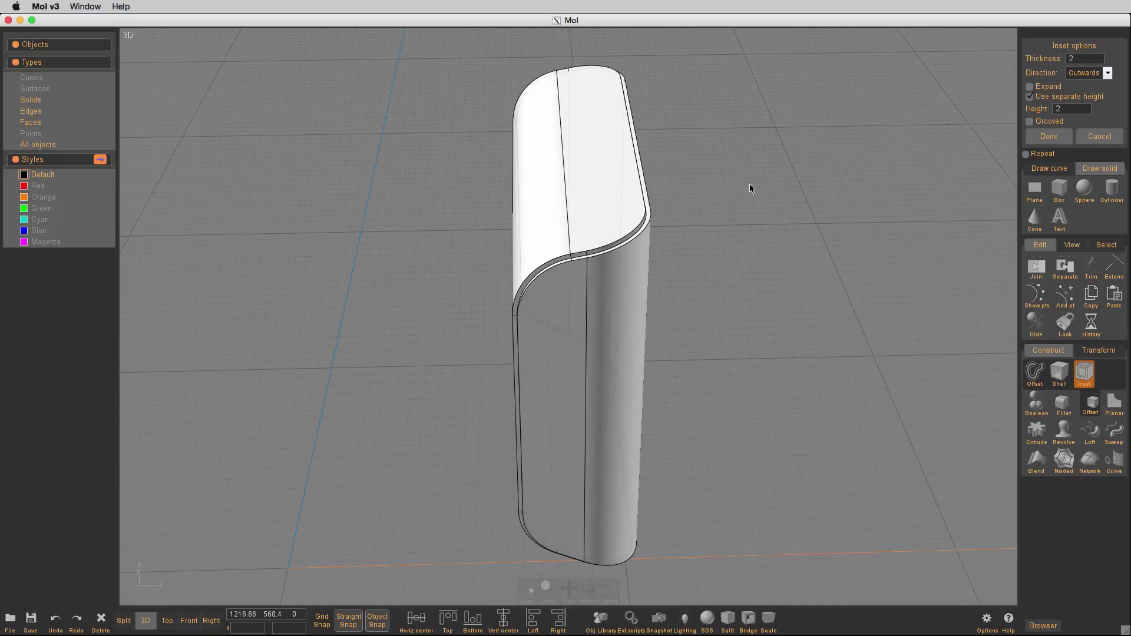
Step: Turn off the inset's separate height and set its thickness to 4
{"action": "left_click", "coordinate": [1029, 96]}
{"action": "mouse_move", "coordinate": [839, 215]}
{"action": "right_mouse_down"}
{"action": "mouse_move", "coordinate": [866, 203]}
{"action": "mouse_move", "coordinate": [828, 222]}
{"action": "right_mouse_up"}
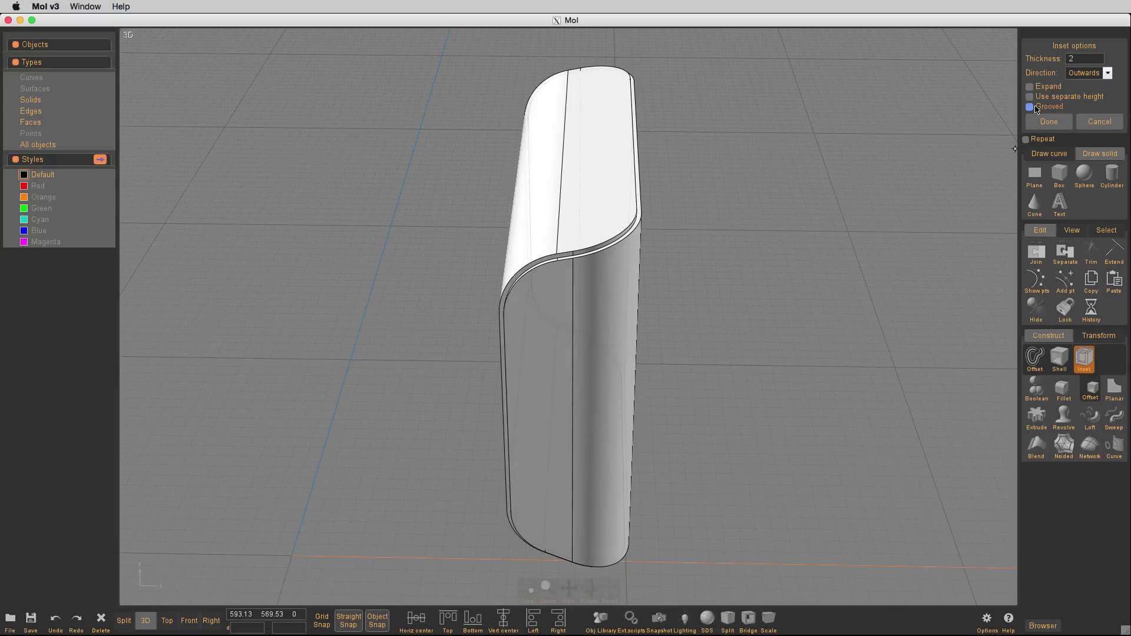
{"action": "left_click", "coordinate": [1076, 61]}
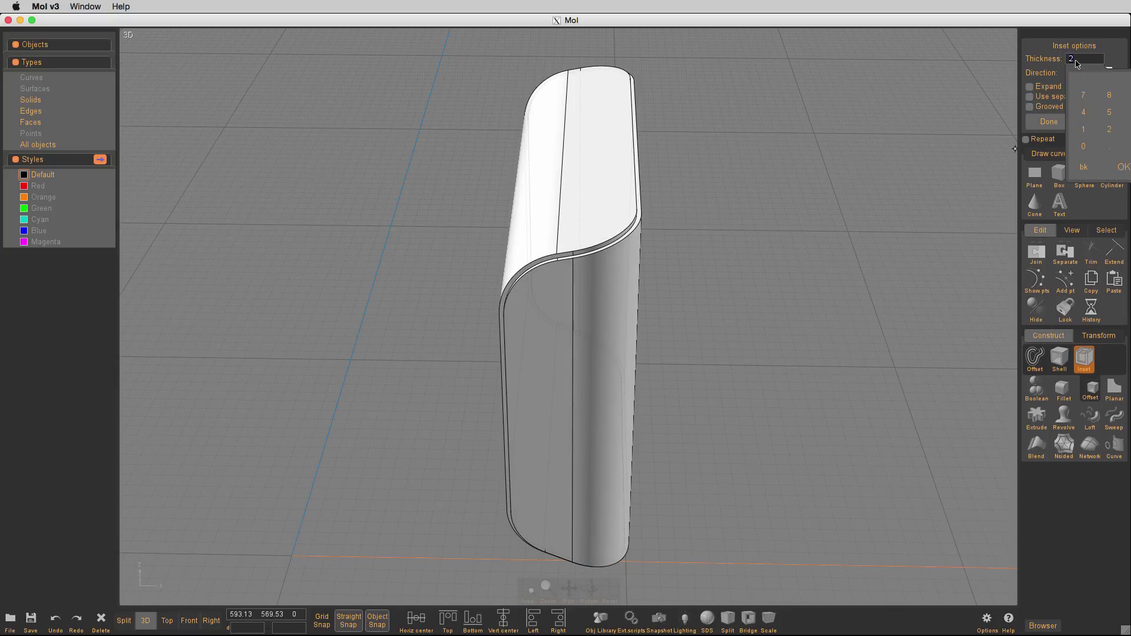
{"action": "left_click", "coordinate": [1083, 111]}
{"action": "left_click", "coordinate": [1122, 167]}
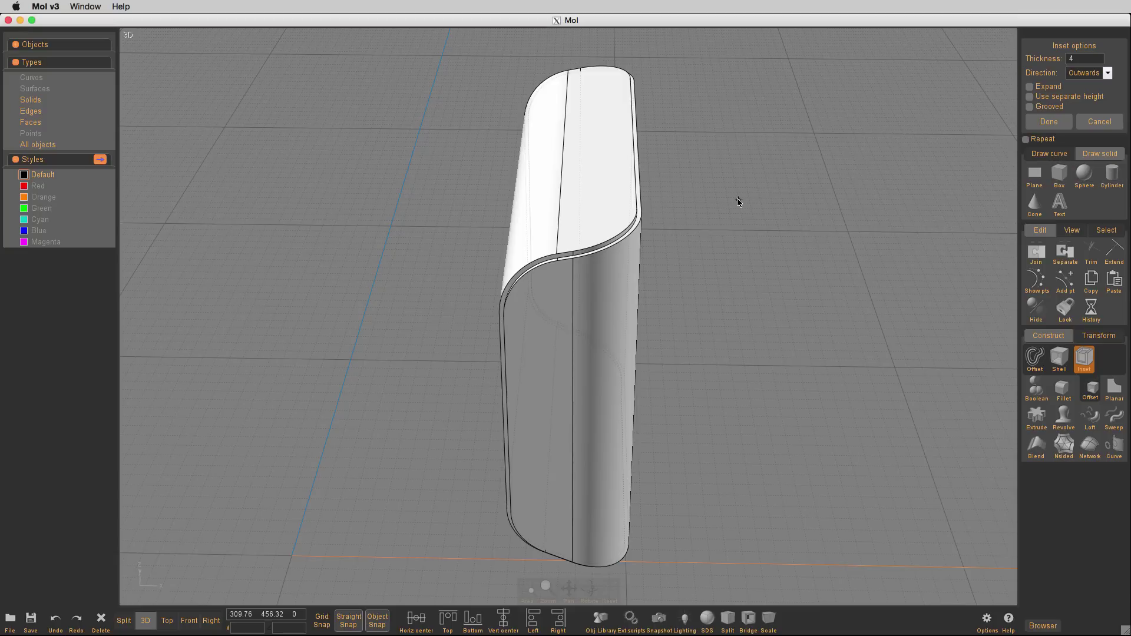
Step: Enable a separate inset height of 2, set the thickness to 8, and apply the inset
{"action": "left_click", "coordinate": [1060, 98]}
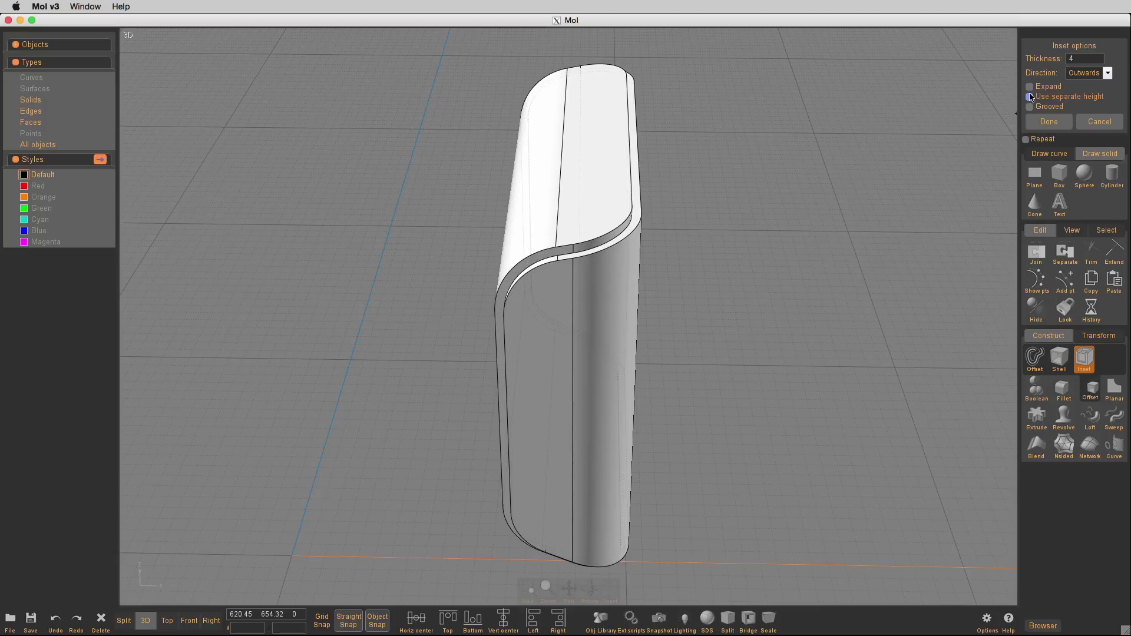
{"action": "right_click_drag", "start_coordinate": [687, 221], "coordinate": [611, 246]}
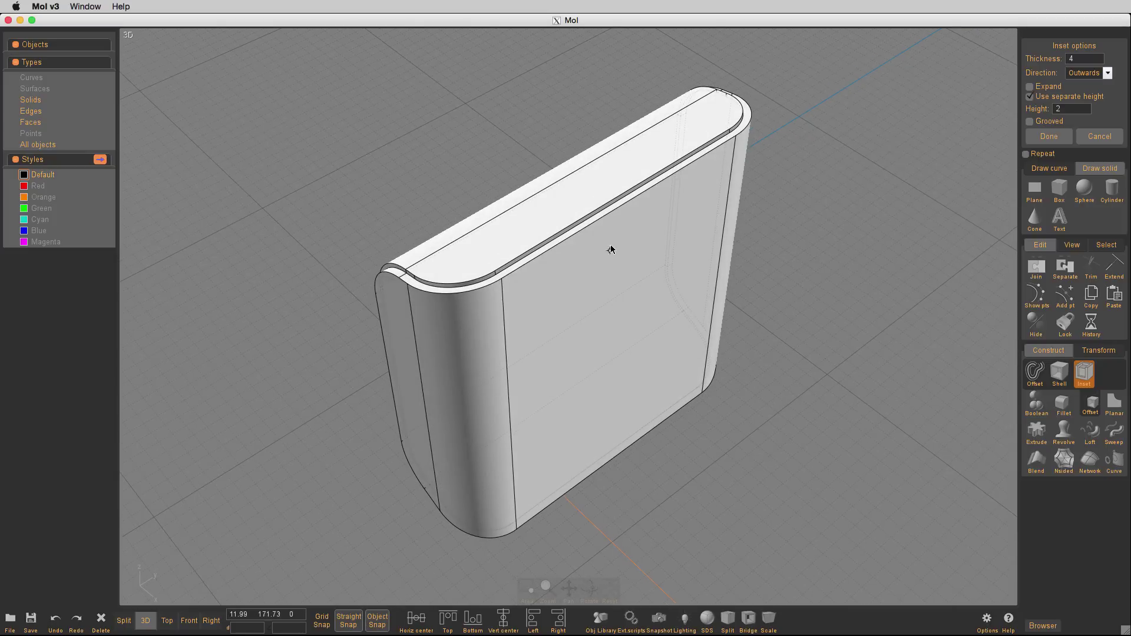
{"action": "left_click", "coordinate": [1080, 58]}
{"action": "left_click", "coordinate": [1110, 108]}
{"action": "left_click", "coordinate": [1114, 165]}
{"action": "right_click_drag", "start_coordinate": [877, 209], "coordinate": [846, 162]}
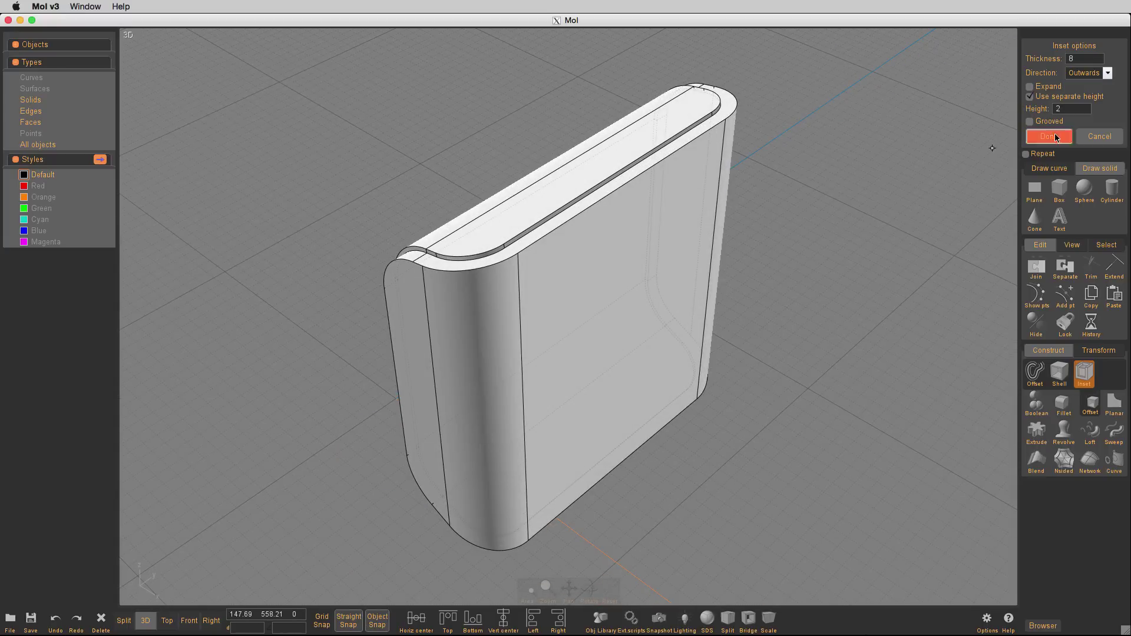
{"action": "left_click", "coordinate": [1049, 136]}
Step: Select the piece's flat outer face, its two rounded corners and both side faces
{"action": "right_click_drag", "start_coordinate": [836, 214], "coordinate": [840, 192]}
{"action": "left_click", "coordinate": [577, 192]}
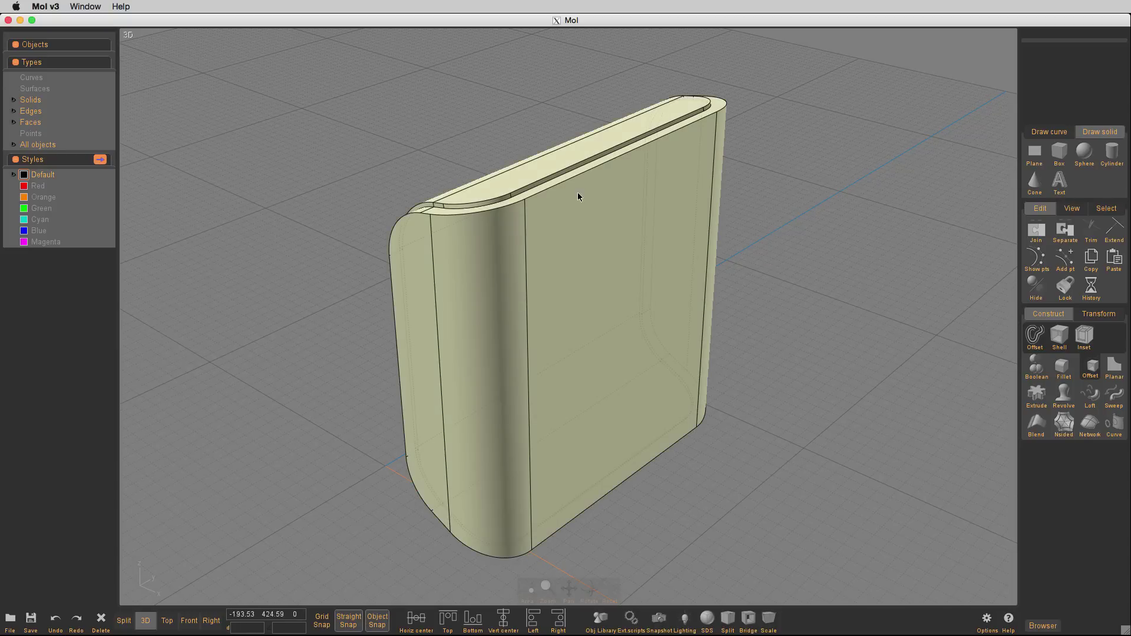
{"action": "left_click", "coordinate": [410, 269]}
{"action": "left_click", "coordinate": [418, 274]}
{"action": "left_click", "coordinate": [486, 289]}
{"action": "left_click", "coordinate": [629, 291]}
{"action": "right_click_drag", "start_coordinate": [629, 291], "coordinate": [485, 295]}
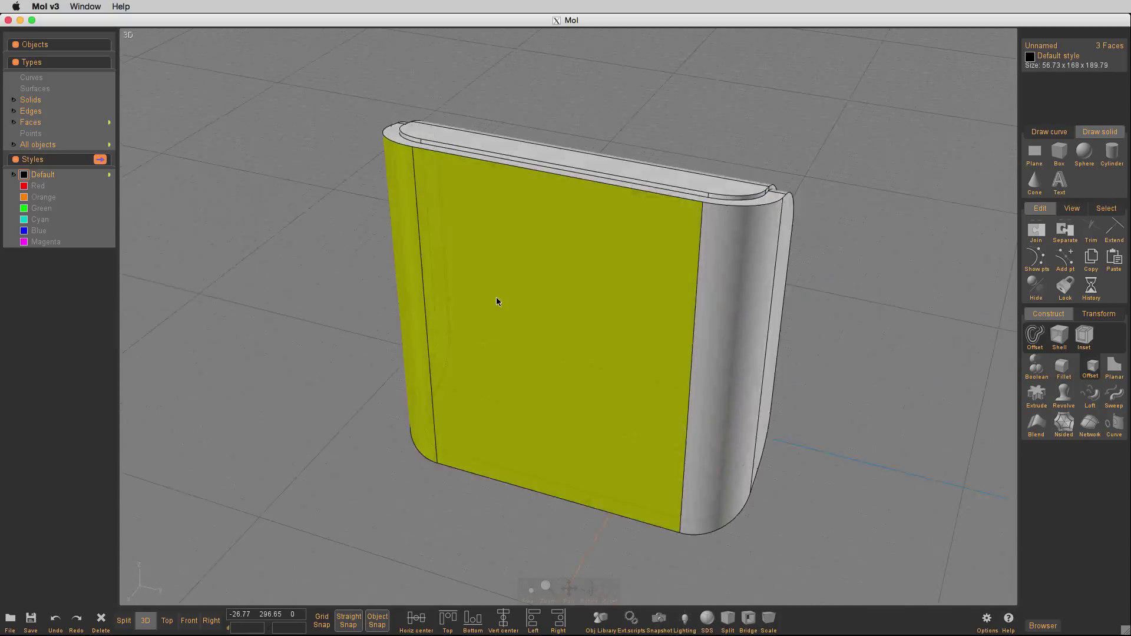
{"action": "left_click", "coordinate": [714, 328], "text": "ctrl+shift"}
{"action": "left_click", "coordinate": [761, 327], "text": "ctrl+shift"}
{"action": "right_click_drag", "start_coordinate": [599, 306], "coordinate": [730, 317]}
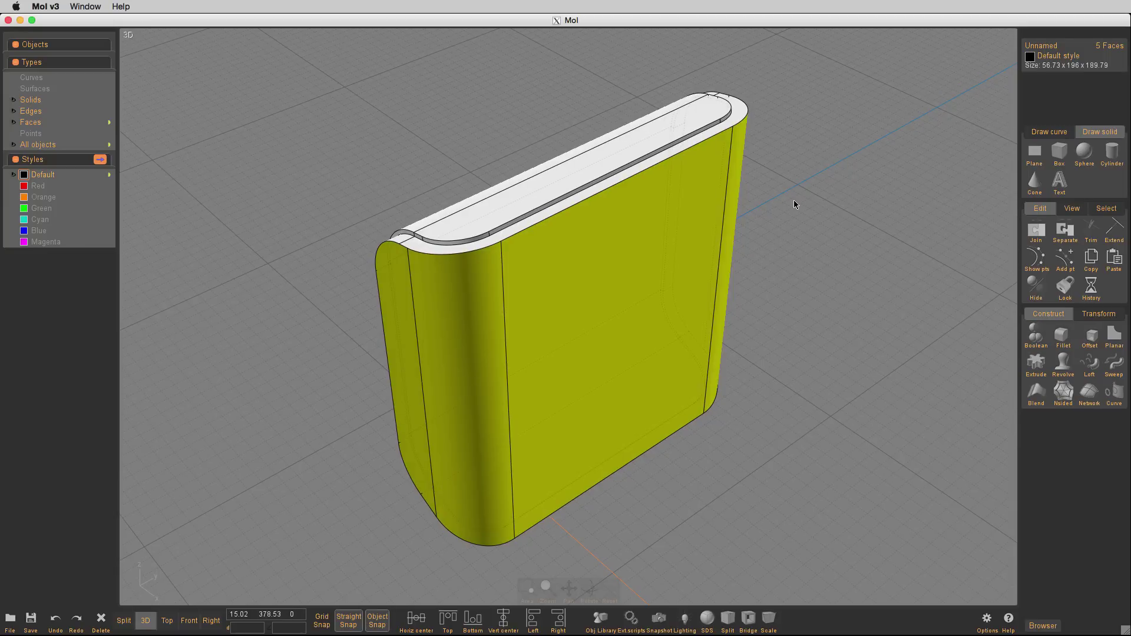
Step: Duplicate the selected faces in place as a separate joined surface and shell it outward with a thickness of 2
{"action": "key", "text": "ctrl+c"}
{"action": "key", "text": "ctrl+v"}
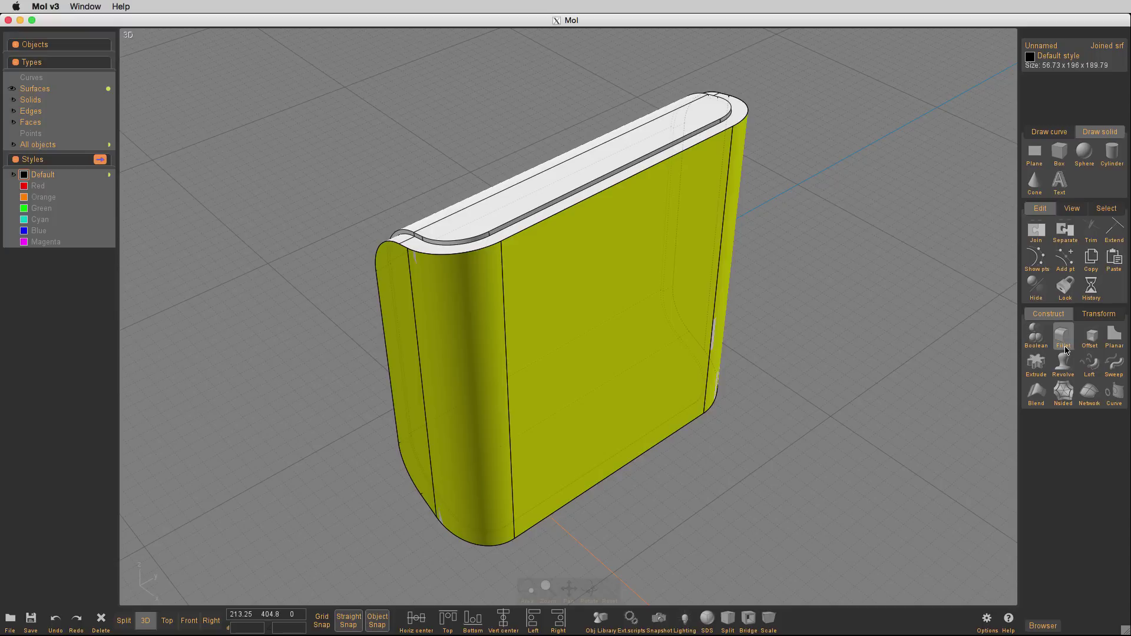
{"action": "left_click", "coordinate": [1096, 345]}
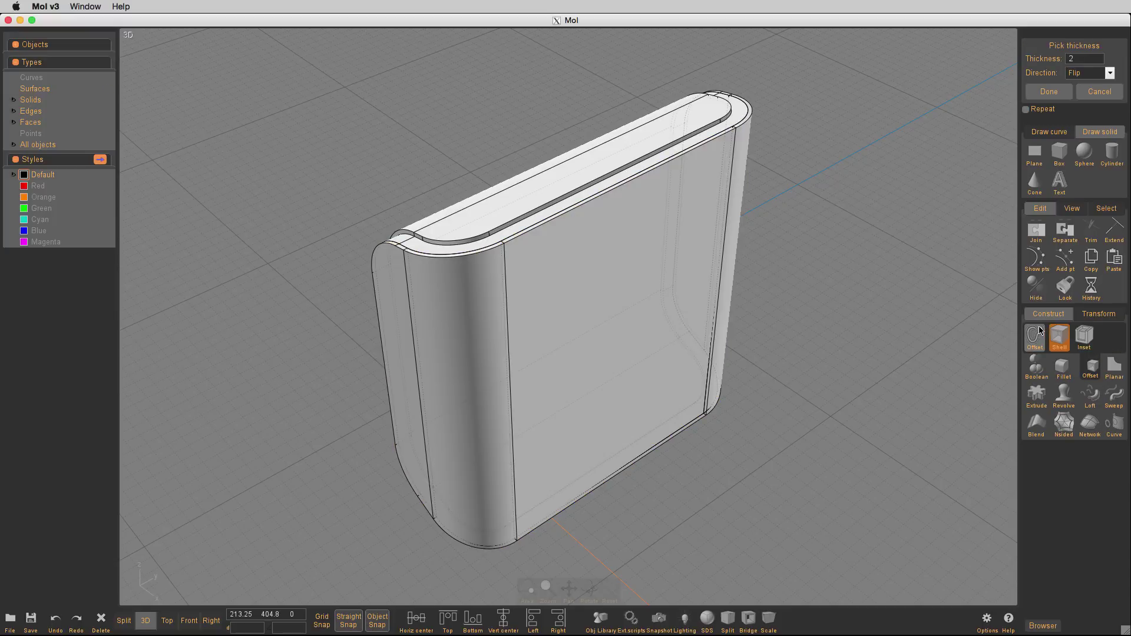
{"action": "left_click", "coordinate": [1085, 72]}
{"action": "left_click", "coordinate": [1087, 86]}
{"action": "left_click", "coordinate": [1087, 72]}
{"action": "left_click", "coordinate": [1088, 95]}
{"action": "right_click_drag", "start_coordinate": [886, 112], "coordinate": [975, 111]}
{"action": "left_click", "coordinate": [1048, 91]}
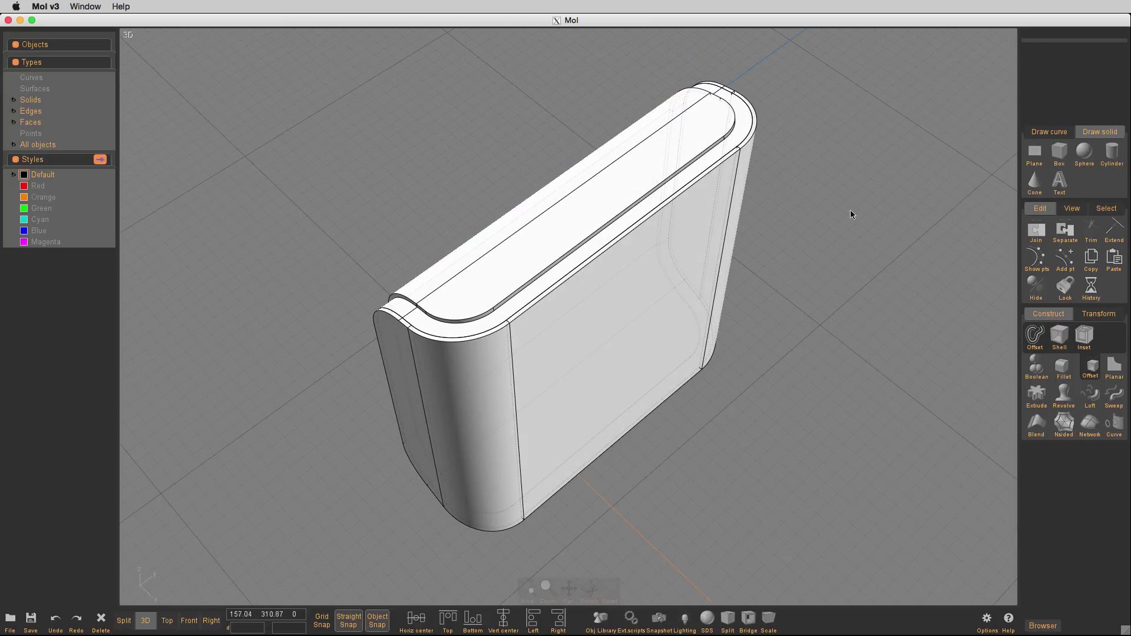
Step: Select the new outer shell and the inset end piece, and merge them into one solid with a Boolean Union
{"action": "left_click", "coordinate": [706, 240]}
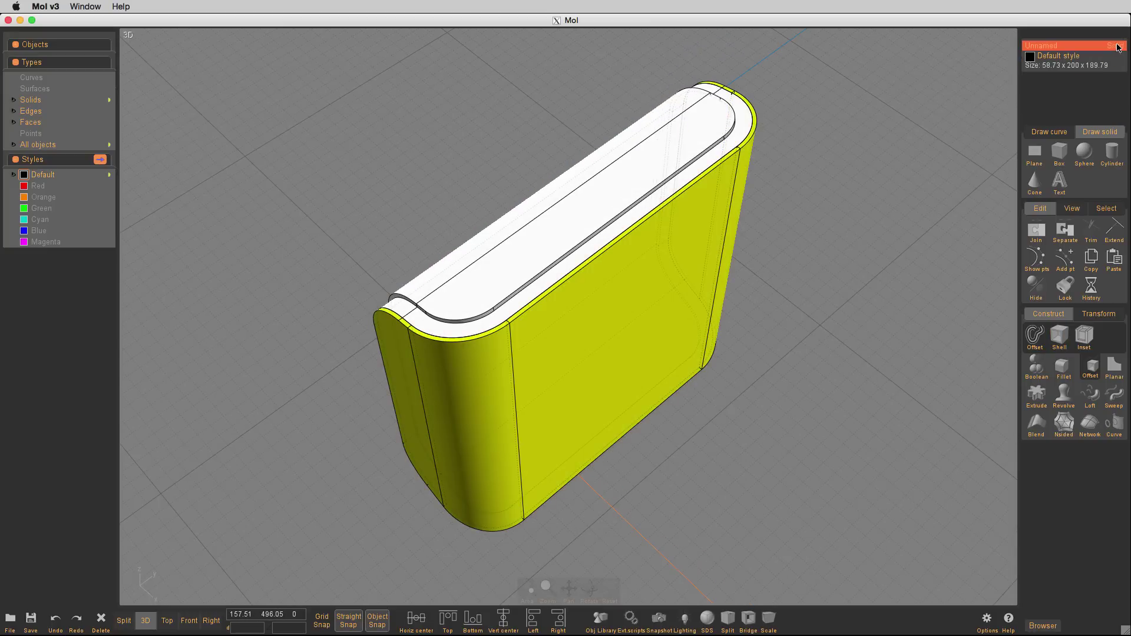
{"action": "left_click", "coordinate": [641, 167]}
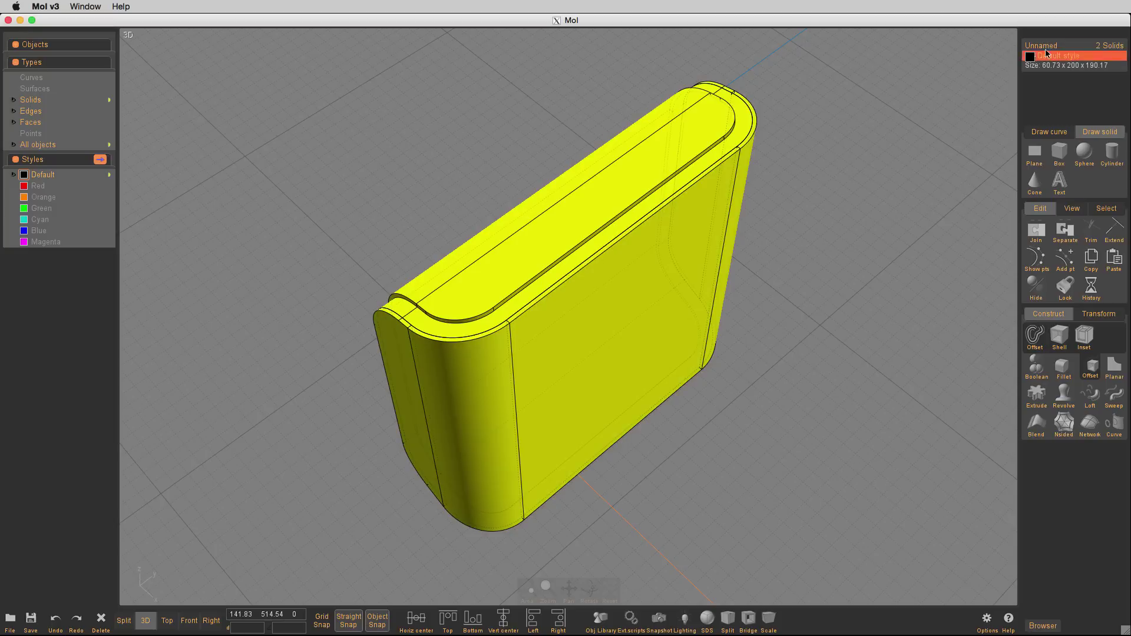
{"action": "left_click", "coordinate": [1035, 364]}
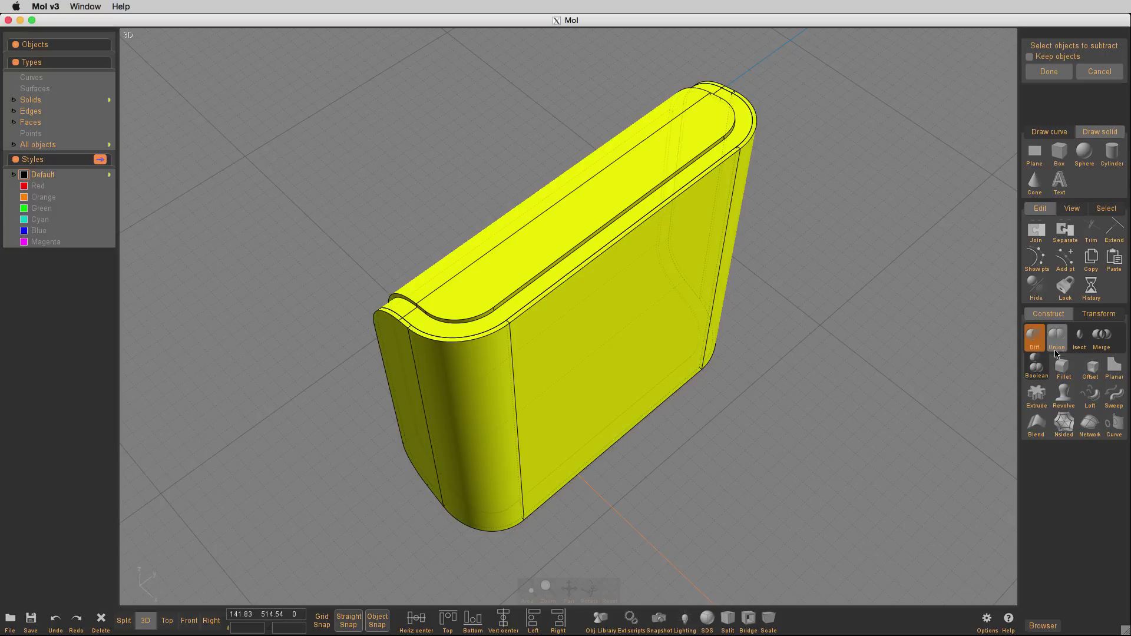
{"action": "left_click", "coordinate": [1056, 346]}
{"action": "right_click", "coordinate": [839, 274]}
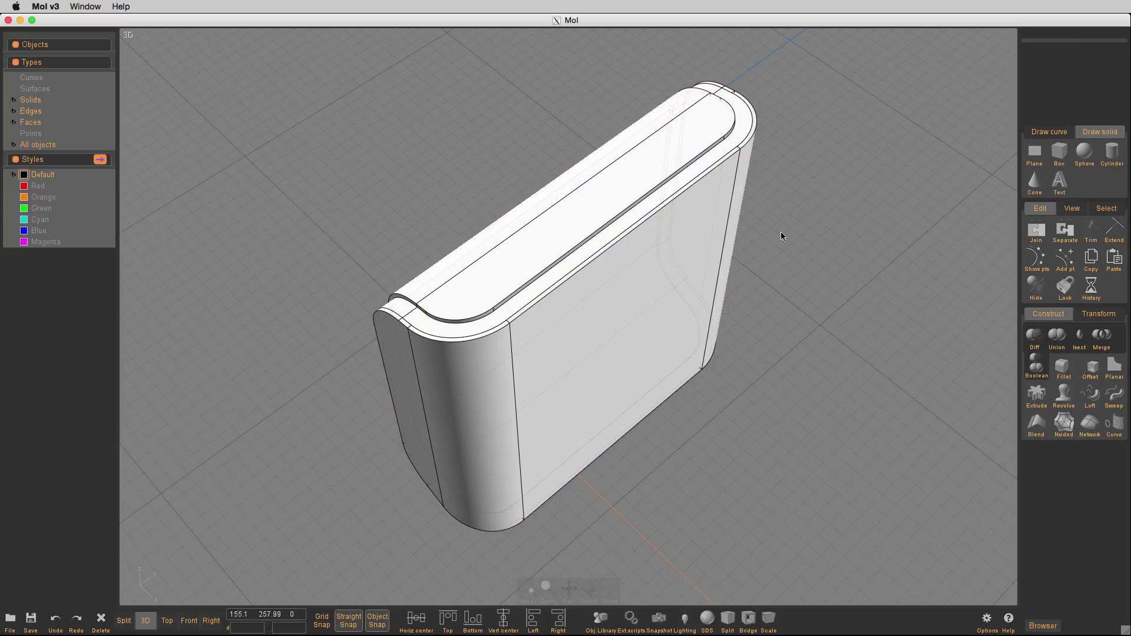
Step: Assign the Orange style to the merged end piece
{"action": "right_click_drag", "start_coordinate": [861, 255], "coordinate": [878, 225]}
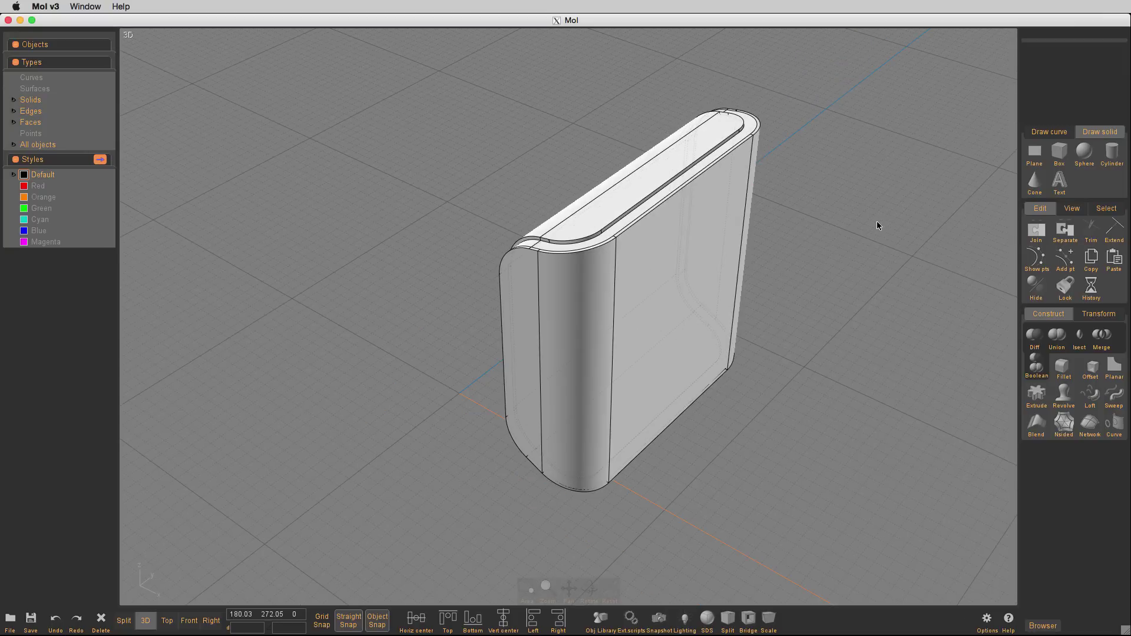
{"action": "left_click", "coordinate": [718, 251]}
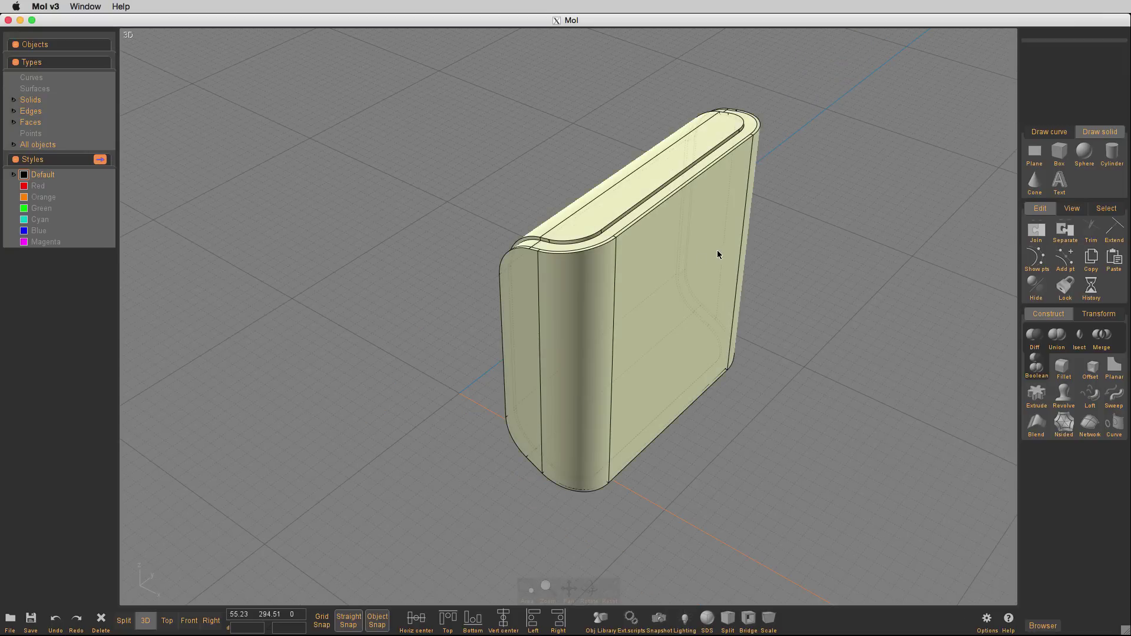
{"action": "left_click", "coordinate": [25, 198]}
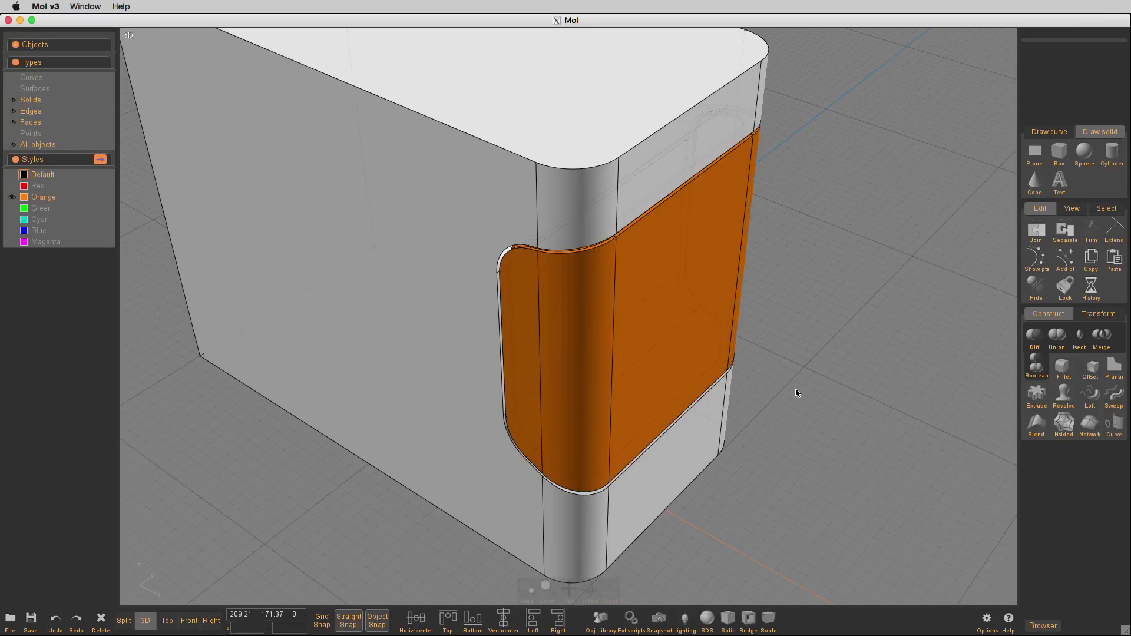
Step: Show the hidden block again and move the orange end piece out of its recess along the block's long lower edge
{"action": "right_click_drag", "start_coordinate": [798, 392], "coordinate": [832, 363]}
{"action": "left_click", "coordinate": [653, 321]}
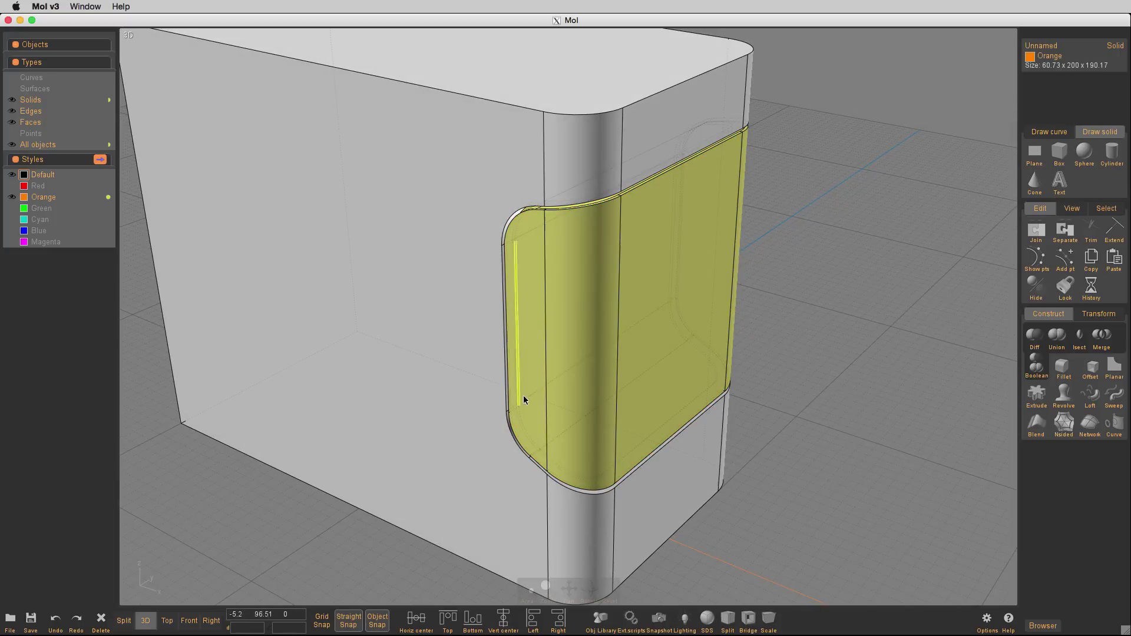
{"action": "key", "text": "m"}
{"action": "right_click", "coordinate": [465, 423]}
{"action": "left_click", "coordinate": [299, 480]}
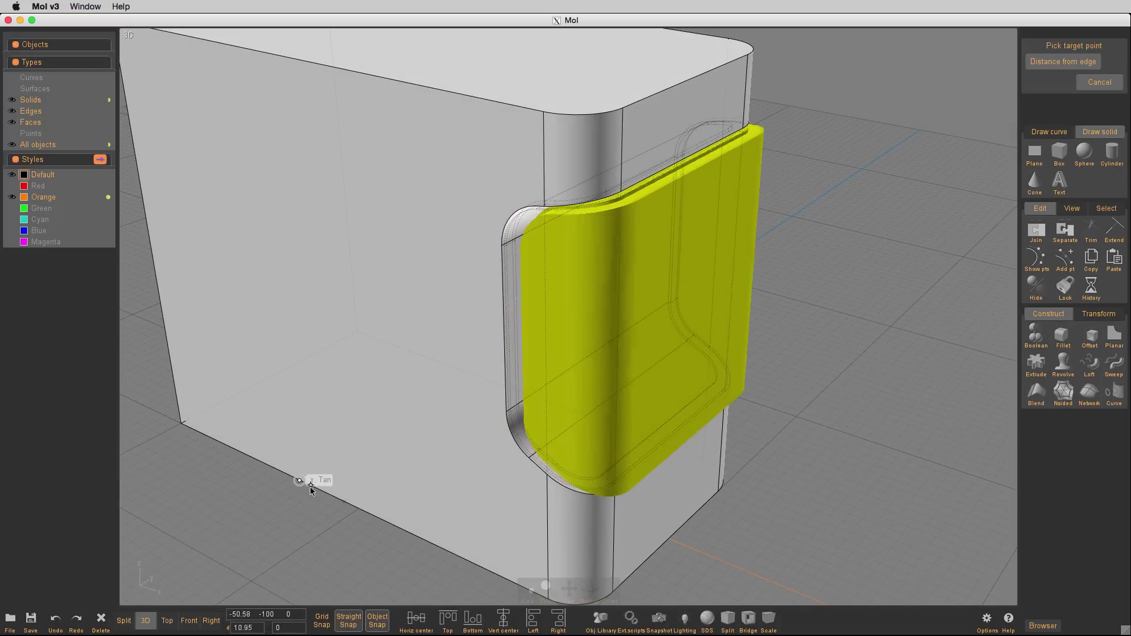
{"action": "left_click", "coordinate": [390, 527]}
{"action": "left_click", "coordinate": [324, 525]}
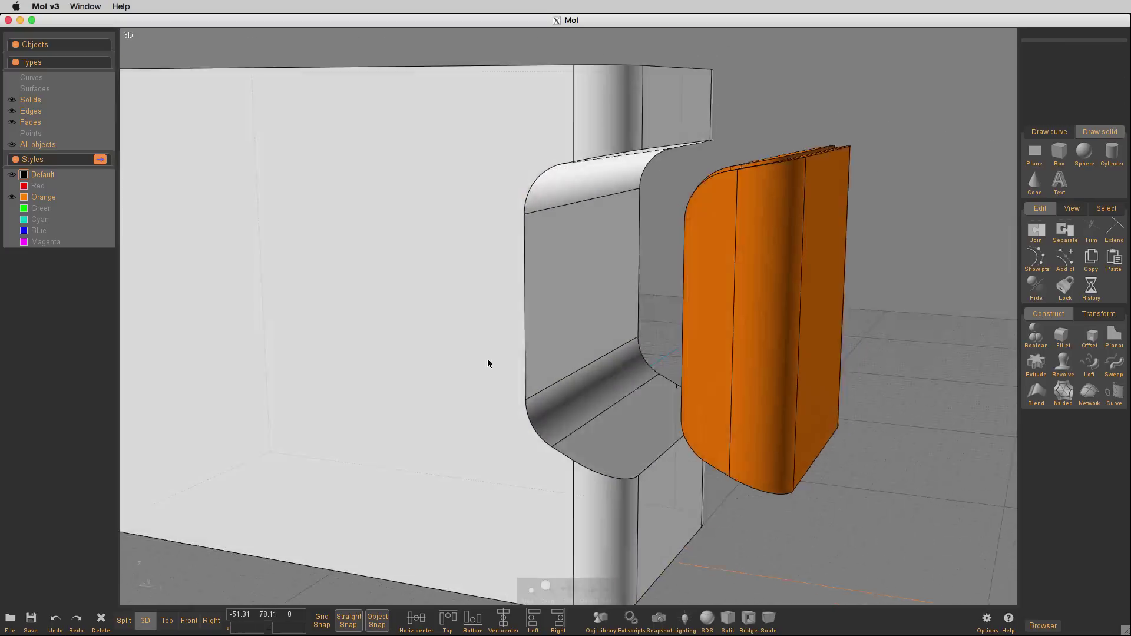